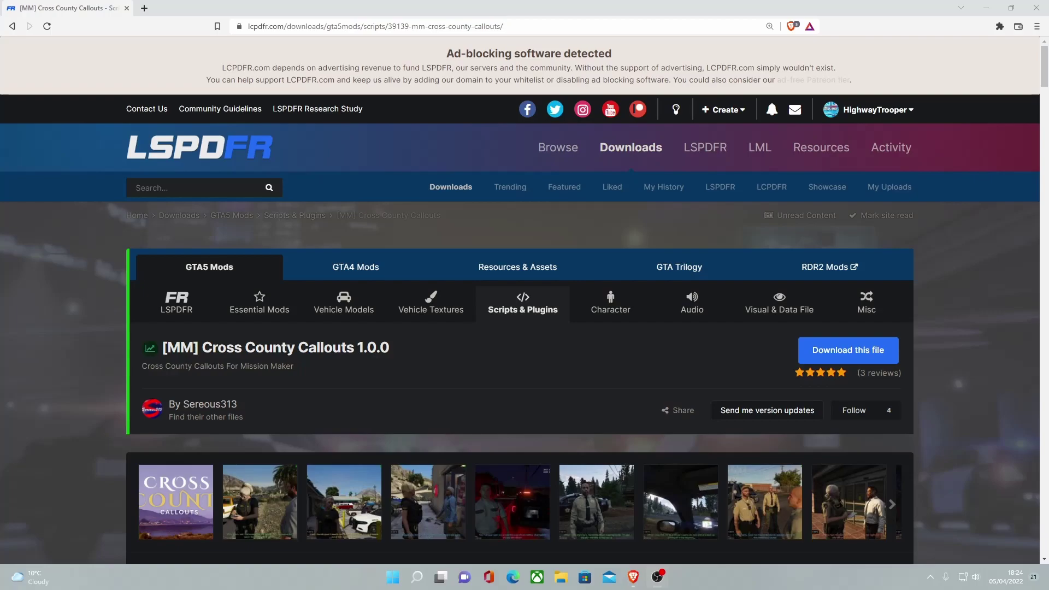
Download Cross County Callouts 0.0.1.zip from LCPDFR.com into Downloads, agreeing to the site's terms
{"action": "scroll", "coordinate": [426, 339], "scroll_direction": "down", "scroll_amount": 5}
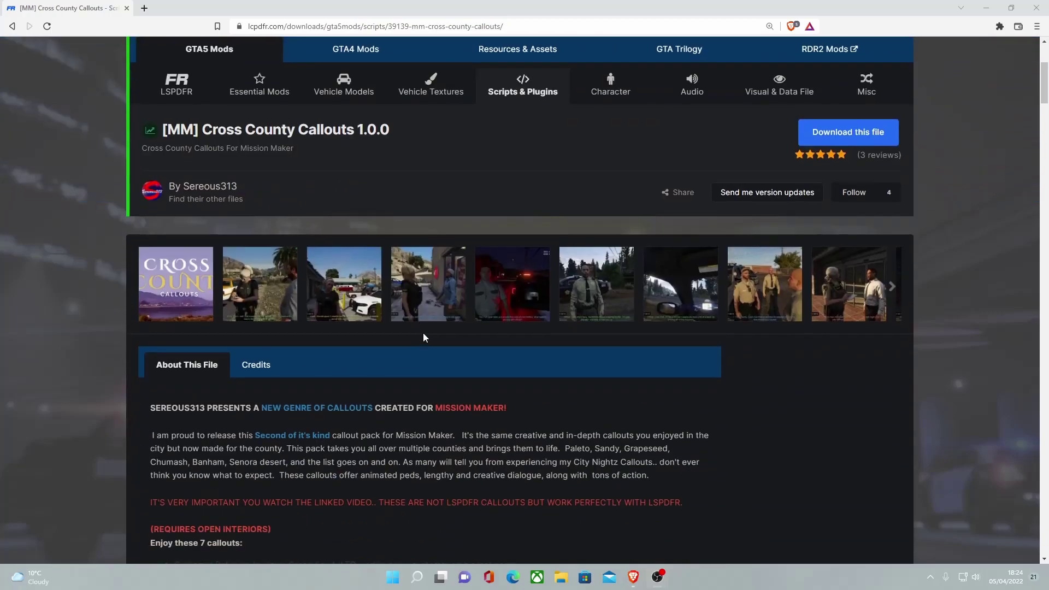
{"action": "scroll", "coordinate": [422, 332], "scroll_direction": "up", "scroll_amount": 3}
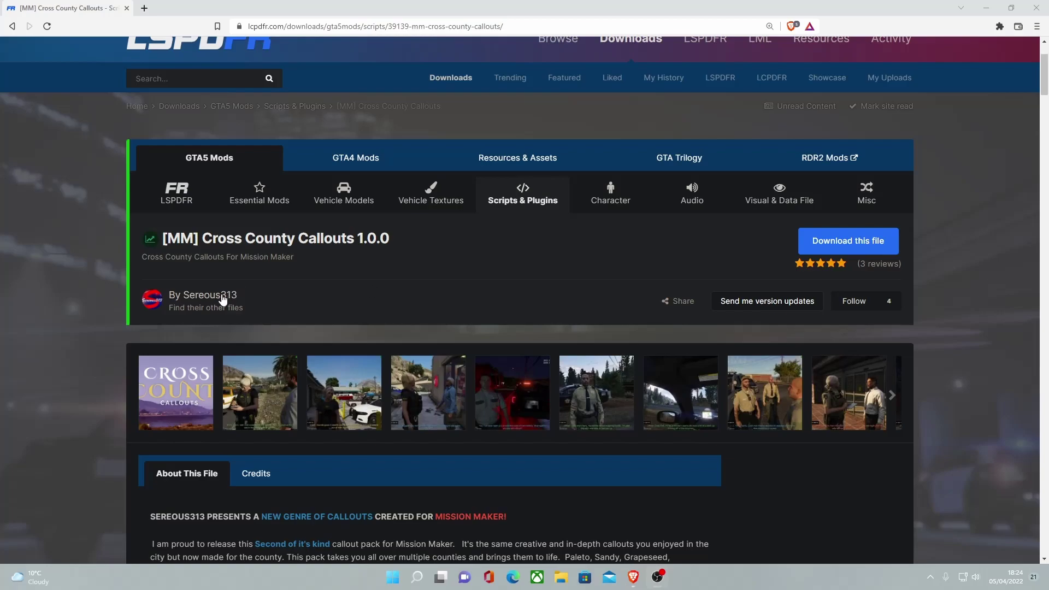
{"action": "scroll", "coordinate": [230, 308], "scroll_direction": "down", "scroll_amount": 3}
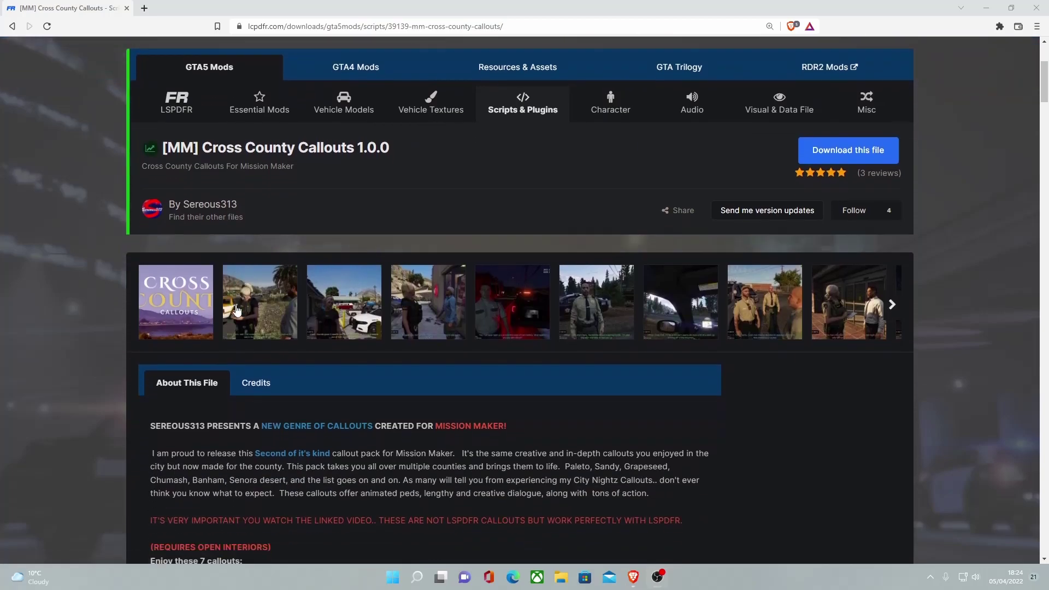
{"action": "scroll", "coordinate": [234, 307], "scroll_direction": "down", "scroll_amount": 7}
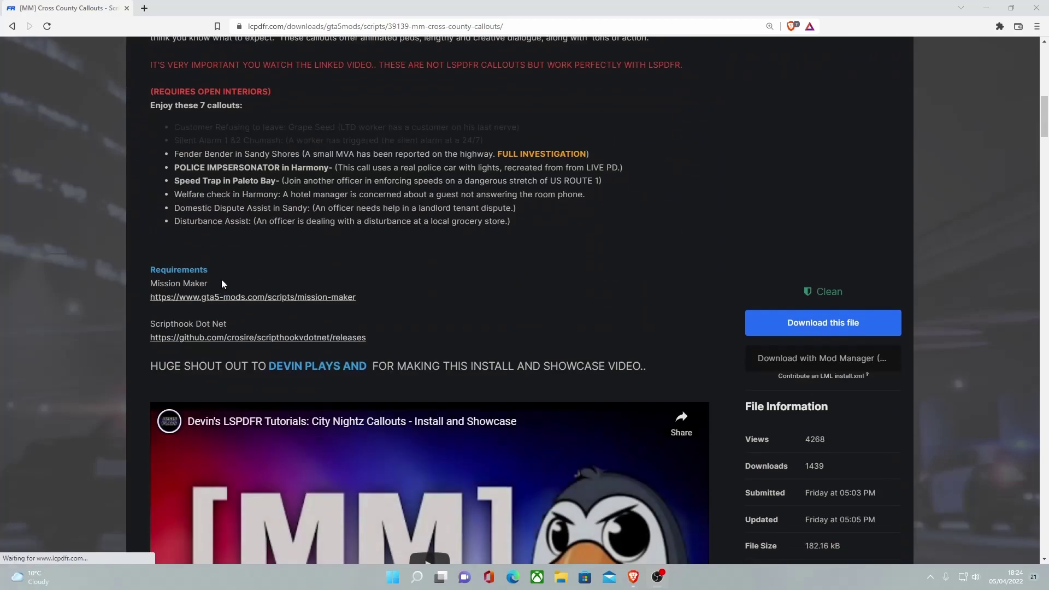
{"action": "left_click", "coordinate": [785, 324]}
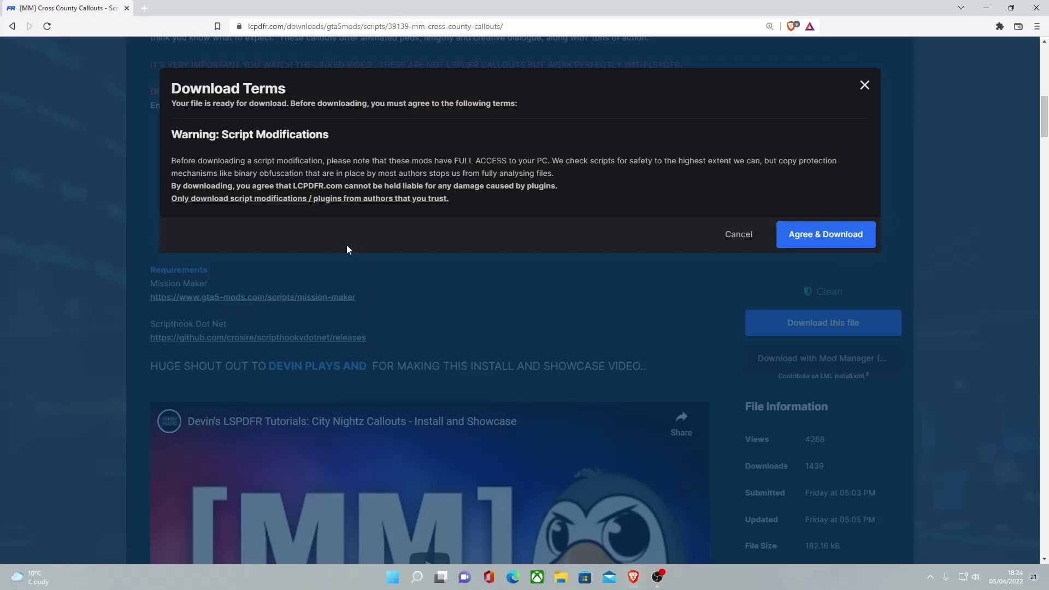
{"action": "left_click", "coordinate": [808, 234]}
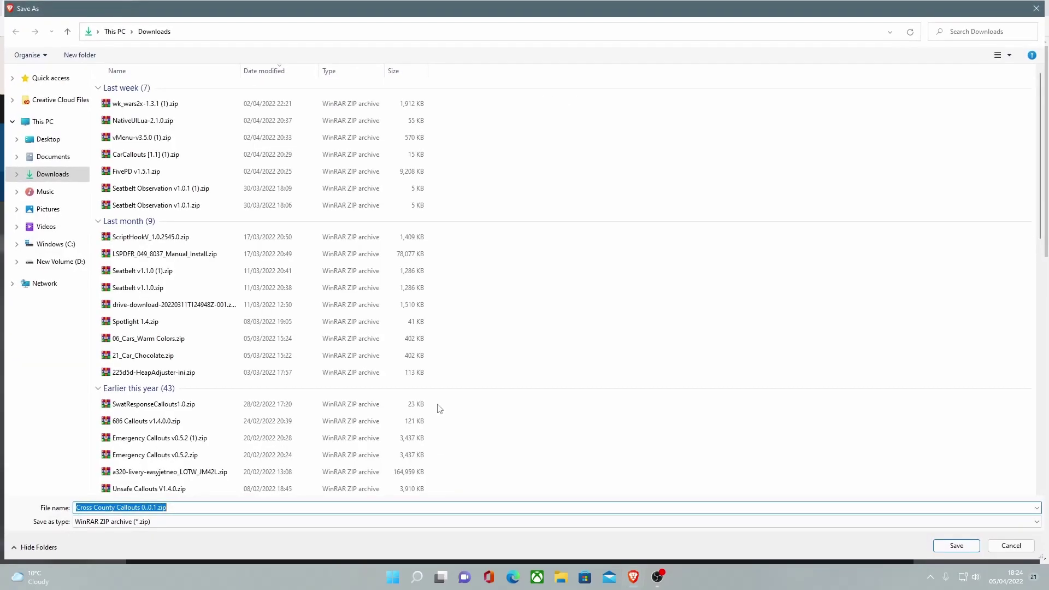
{"action": "left_click", "coordinate": [956, 545]}
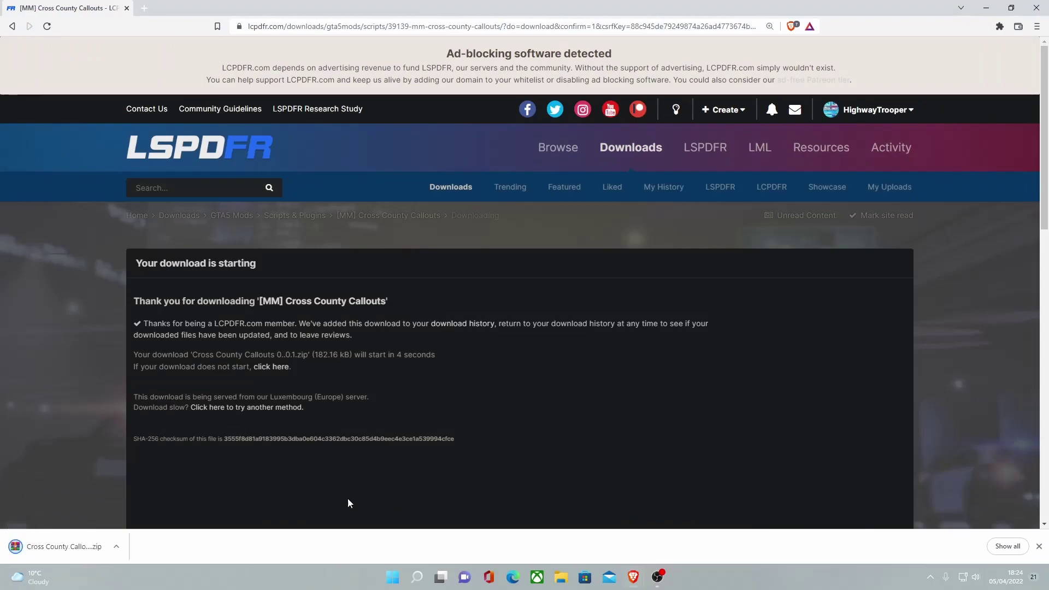
{"action": "left_click", "coordinate": [117, 546]}
Open the Callouts zip in WinRAR, browse into Regular Version > MissionMaker, then return to the top
{"action": "left_click", "coordinate": [126, 475]}
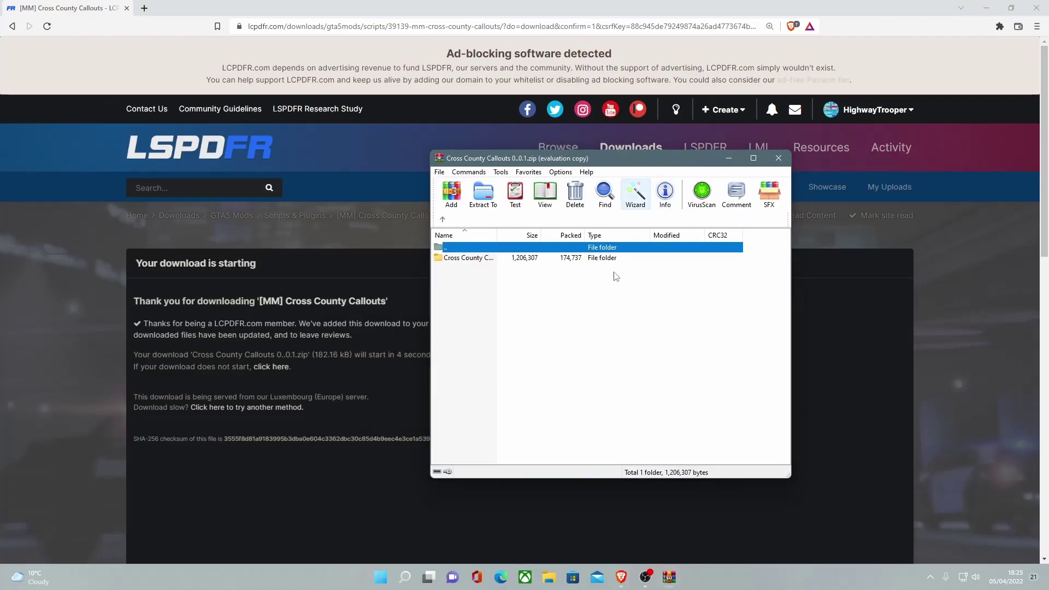
{"action": "double_click", "coordinate": [484, 259]}
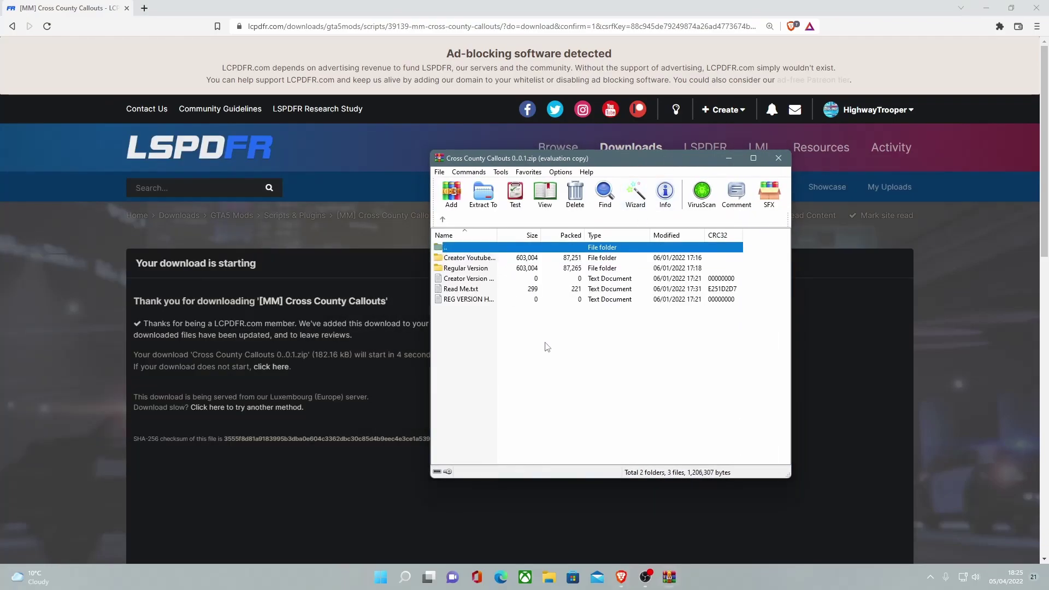
{"action": "double_click", "coordinate": [461, 268]}
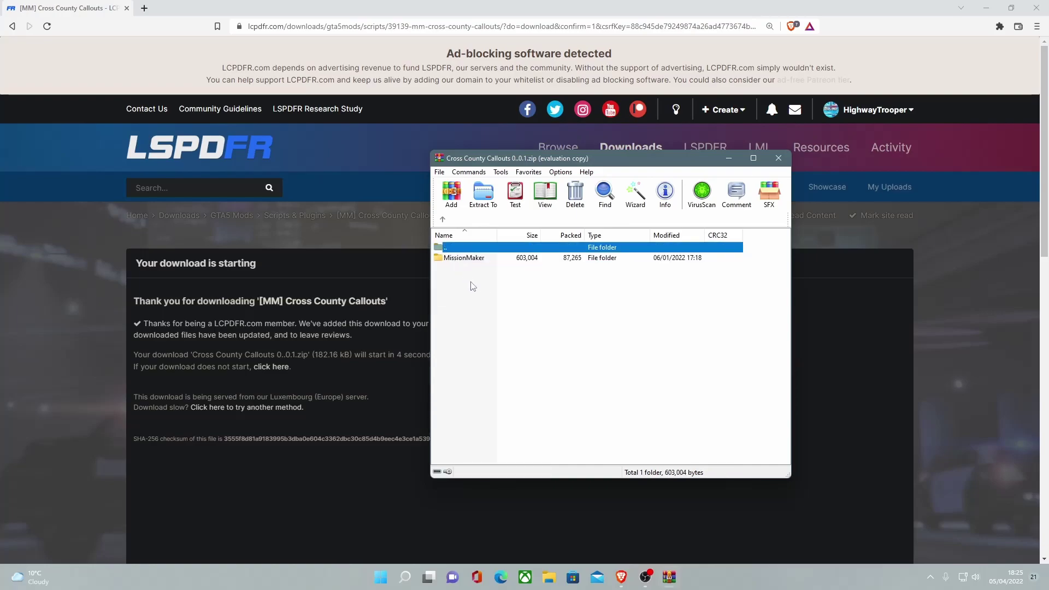
{"action": "double_click", "coordinate": [463, 258]}
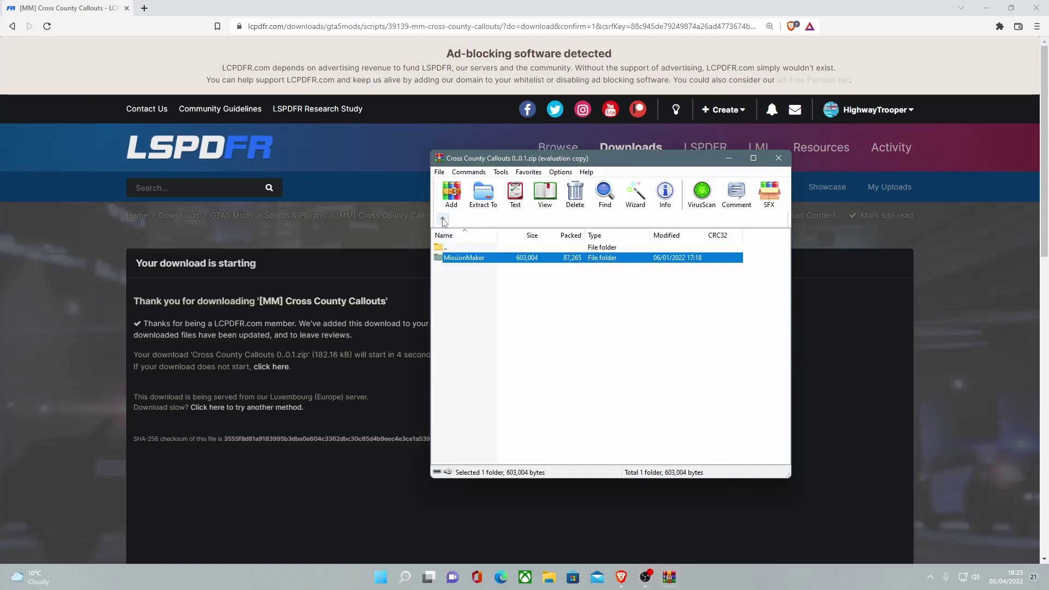
{"action": "left_click", "coordinate": [453, 257]}
{"action": "double_click", "coordinate": [443, 219]}
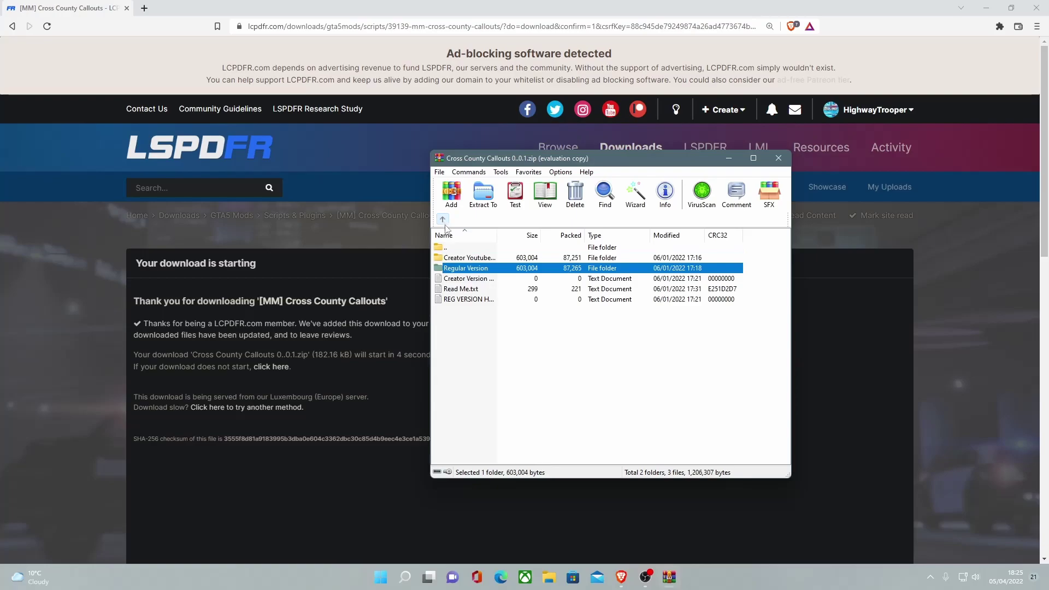
Deselect the Regular Version folder and bring up File Explorer on the left of the screen
{"action": "left_click", "coordinate": [473, 270]}
{"action": "left_click", "coordinate": [513, 386]}
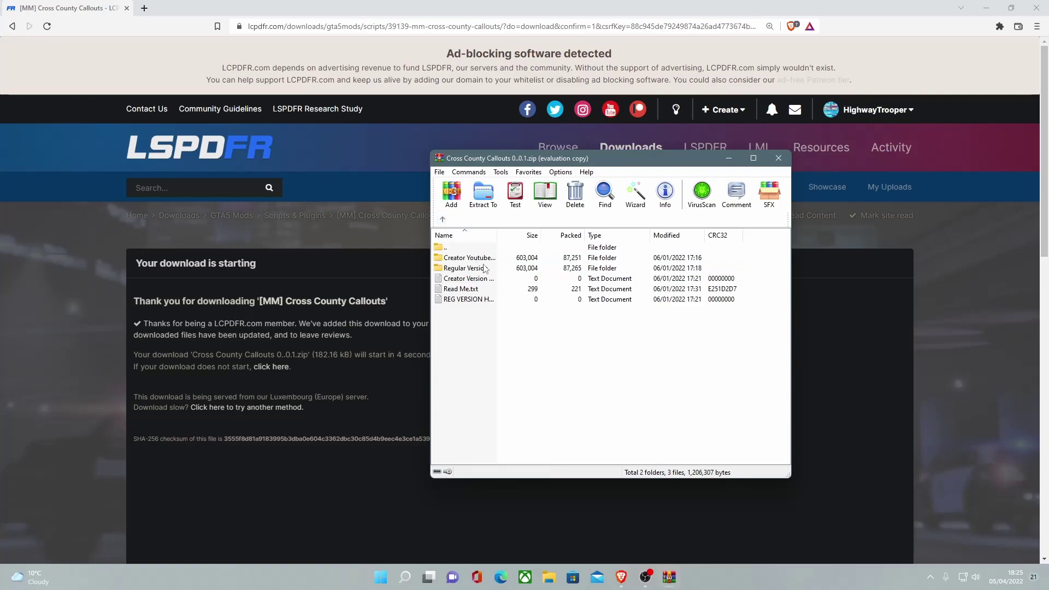
{"action": "left_click", "coordinate": [548, 577]}
{"action": "left_click_drag", "start_coordinate": [499, 109], "coordinate": [248, 78]}
Open New Volume (D:) in Explorer and move the WinRAR window to the right side
{"action": "left_click", "coordinate": [189, 366]}
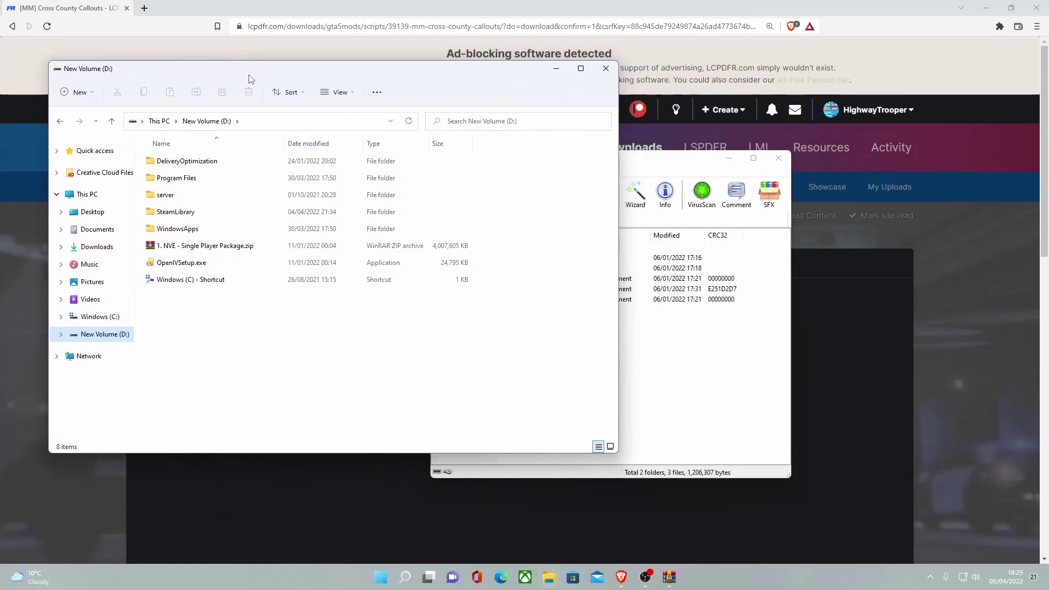
{"action": "left_click", "coordinate": [732, 411]}
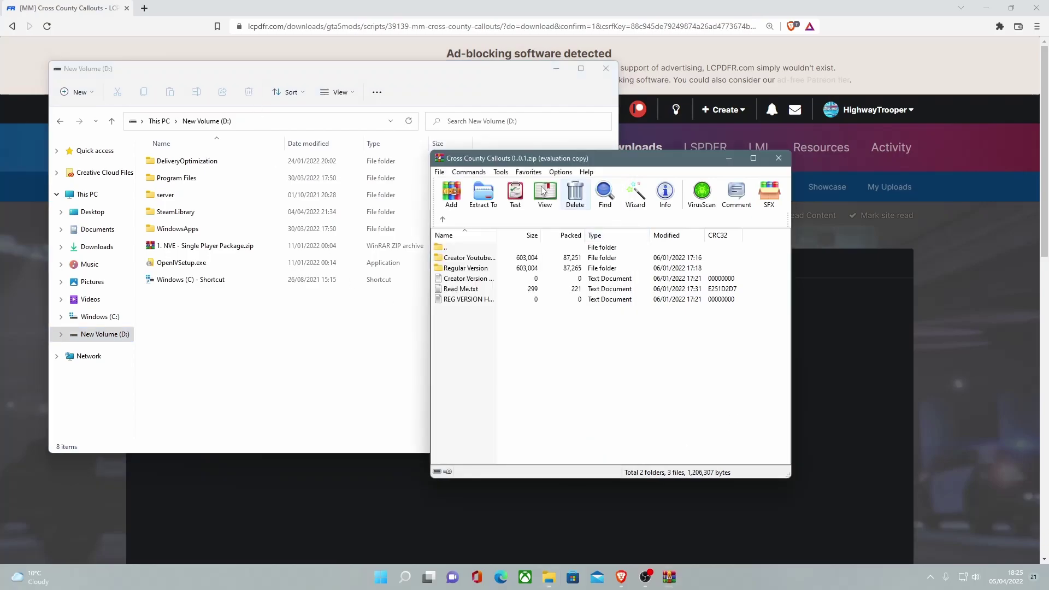
{"action": "left_click_drag", "start_coordinate": [527, 165], "coordinate": [766, 153]}
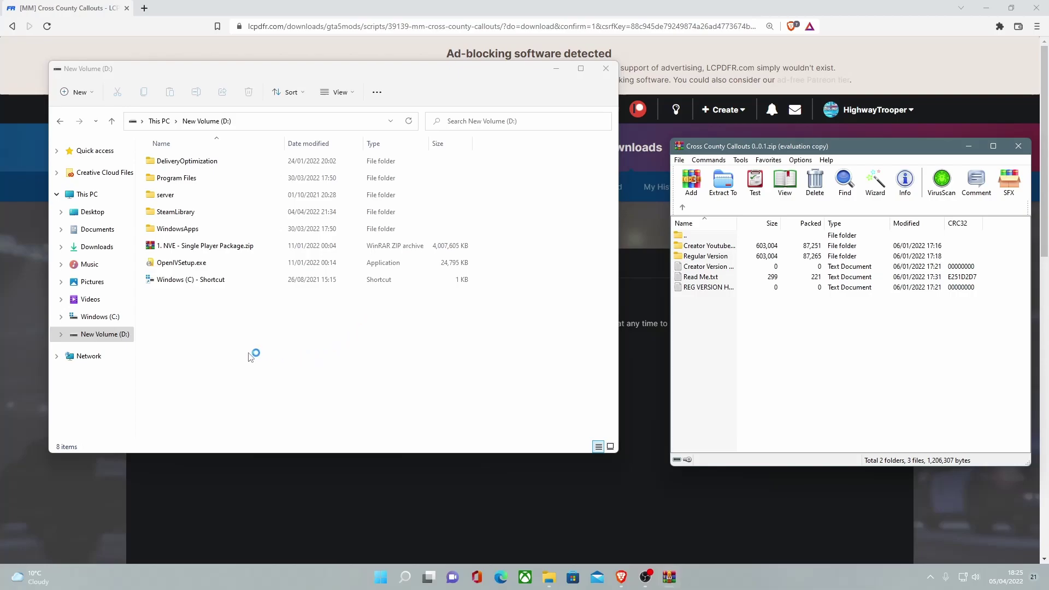
Browse C:\Program Files (x86)\Steam\steamapps\common looking for the game
{"action": "left_click", "coordinate": [100, 317]}
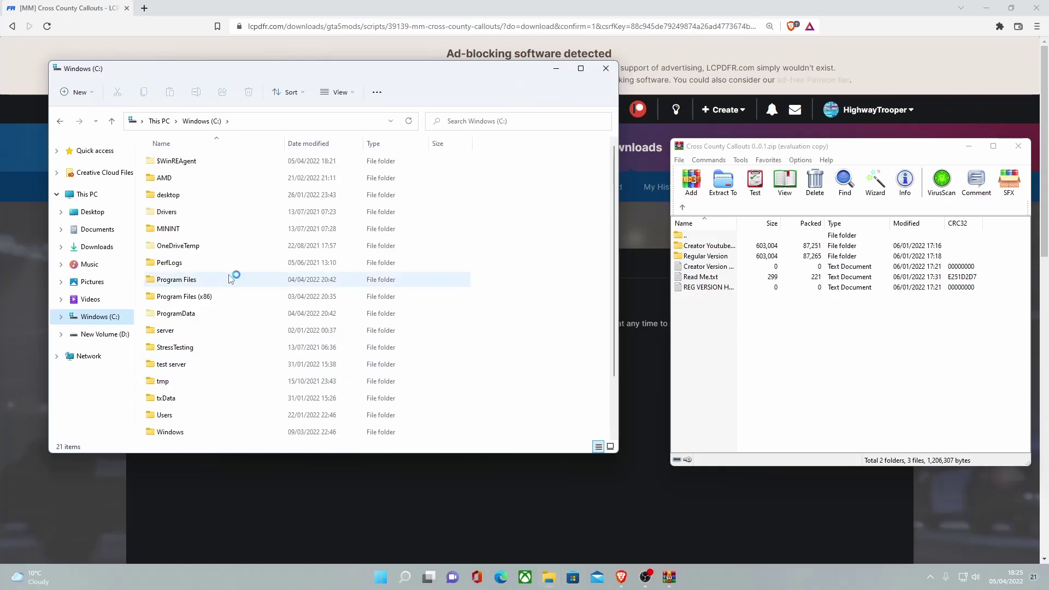
{"action": "double_click", "coordinate": [206, 297]}
{"action": "scroll", "coordinate": [165, 259], "scroll_direction": "down", "scroll_amount": 5}
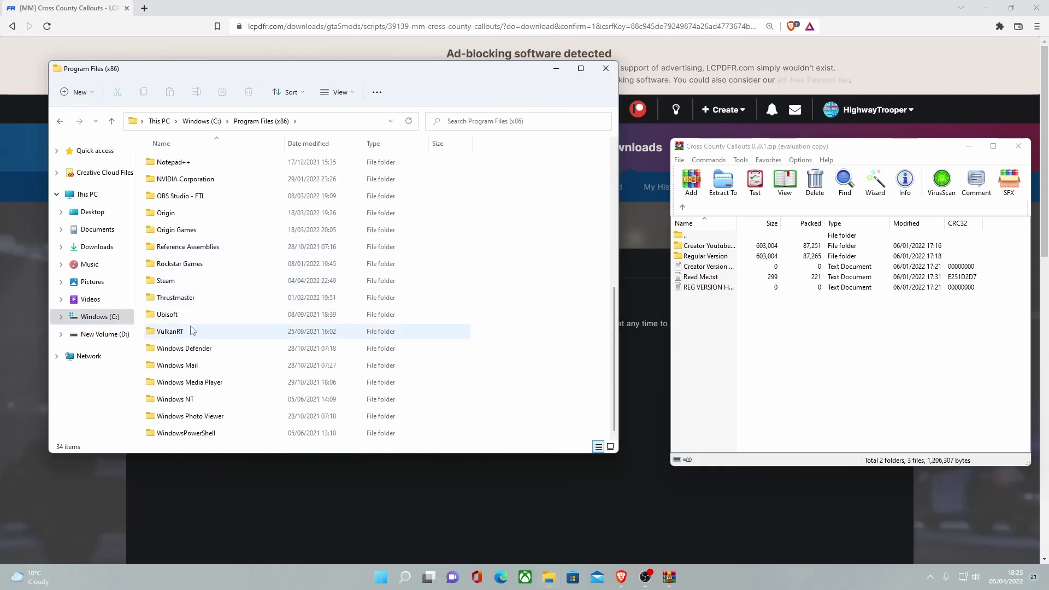
{"action": "double_click", "coordinate": [169, 281]}
{"action": "double_click", "coordinate": [172, 330]}
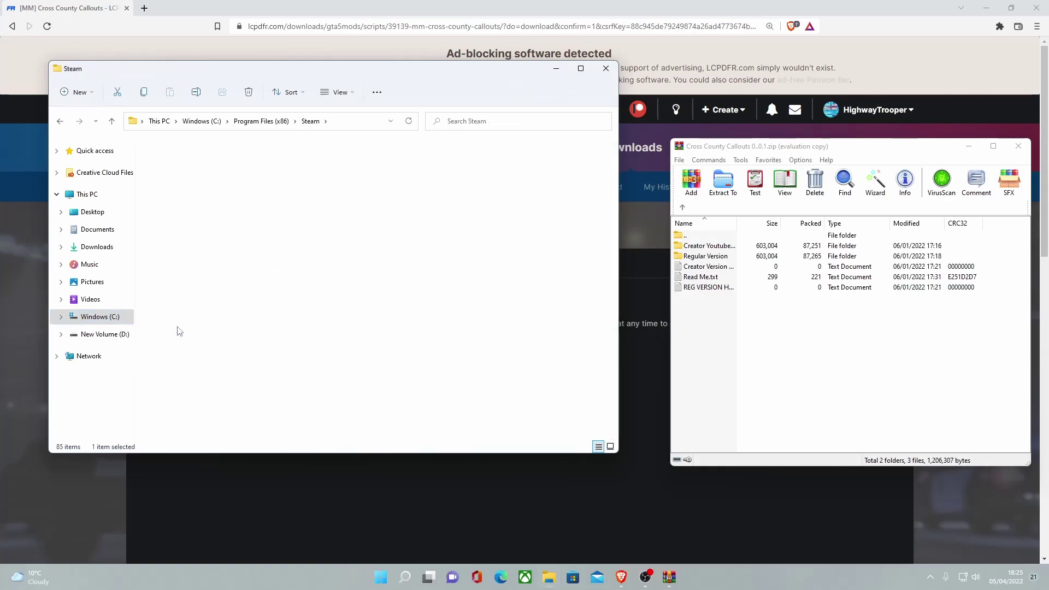
{"action": "double_click", "coordinate": [164, 161]}
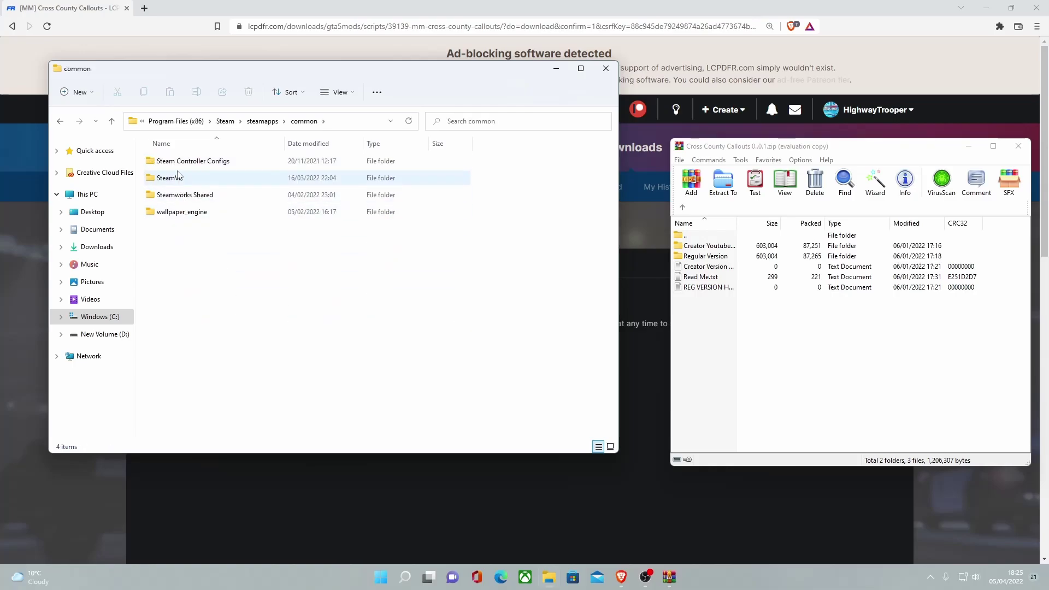
Open D:\SteamLibrary\steamapps\common\Grand Theft Auto V
{"action": "left_click", "coordinate": [101, 333]}
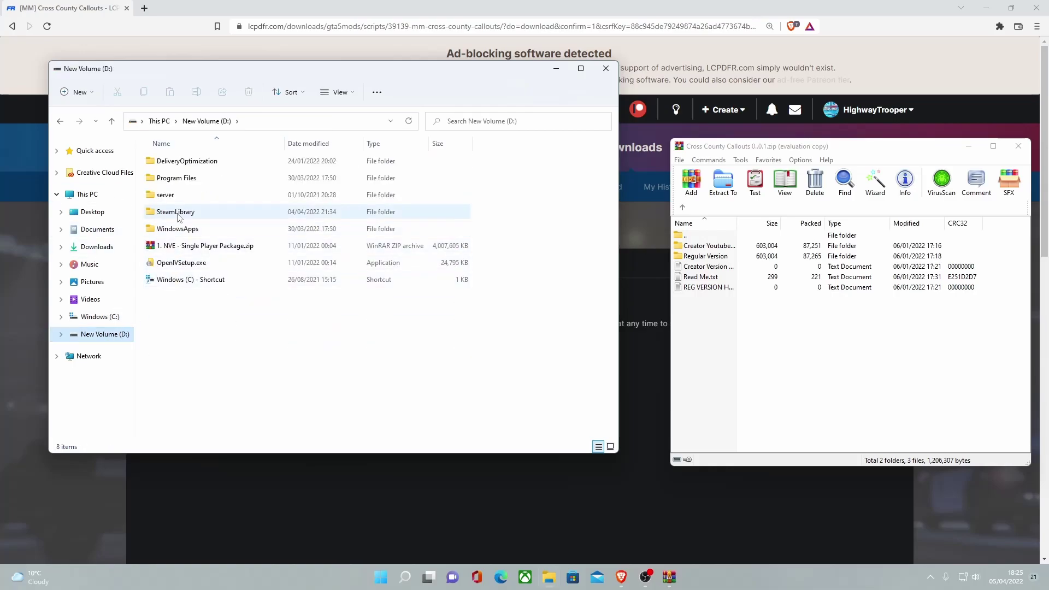
{"action": "double_click", "coordinate": [174, 211]}
{"action": "double_click", "coordinate": [177, 195]}
{"action": "double_click", "coordinate": [173, 162]}
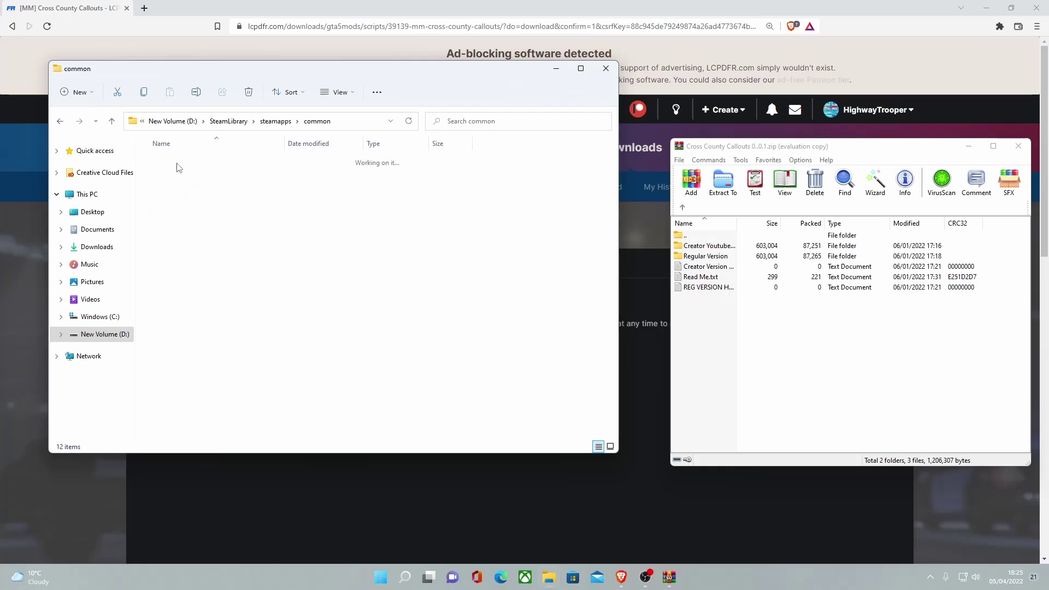
{"action": "double_click", "coordinate": [180, 262]}
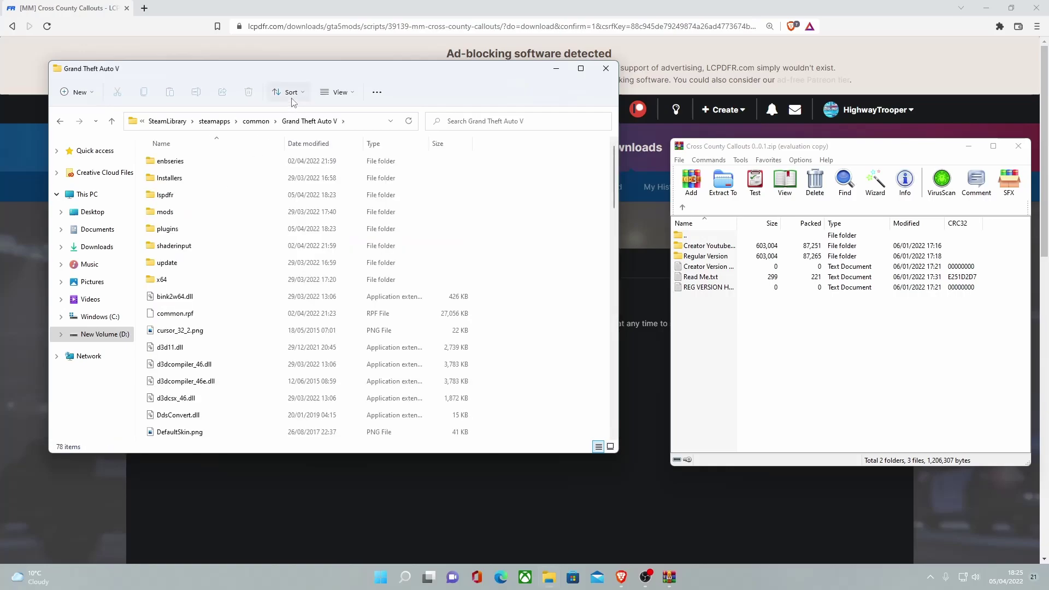
Drag the archive's Scripts folder into Grand Theft Auto V and close the Callouts archive
{"action": "left_click", "coordinate": [692, 295]}
{"action": "double_click", "coordinate": [714, 257]}
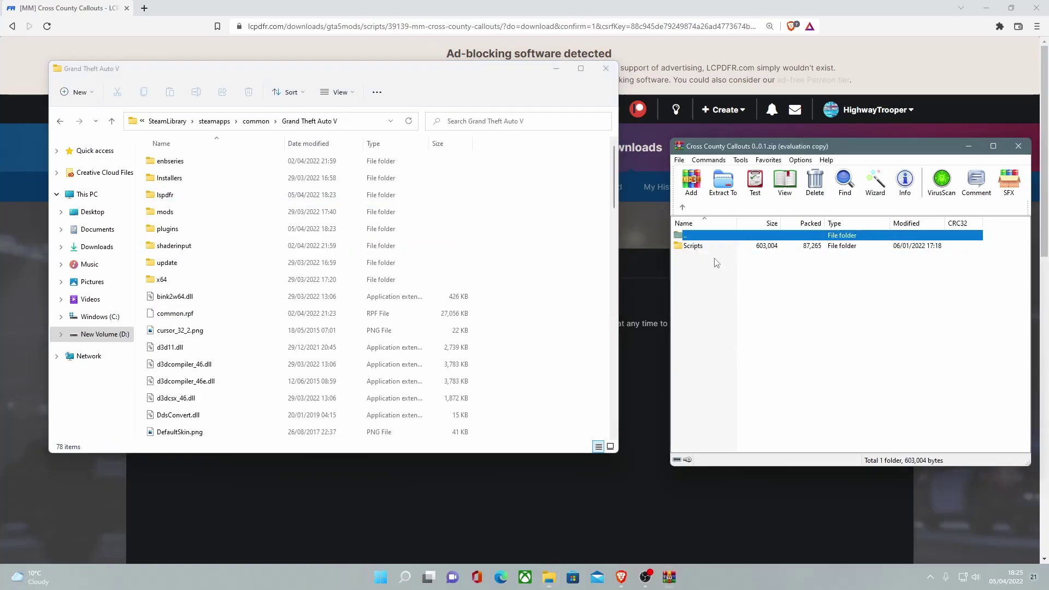
{"action": "left_click_drag", "start_coordinate": [704, 246], "coordinate": [556, 252]}
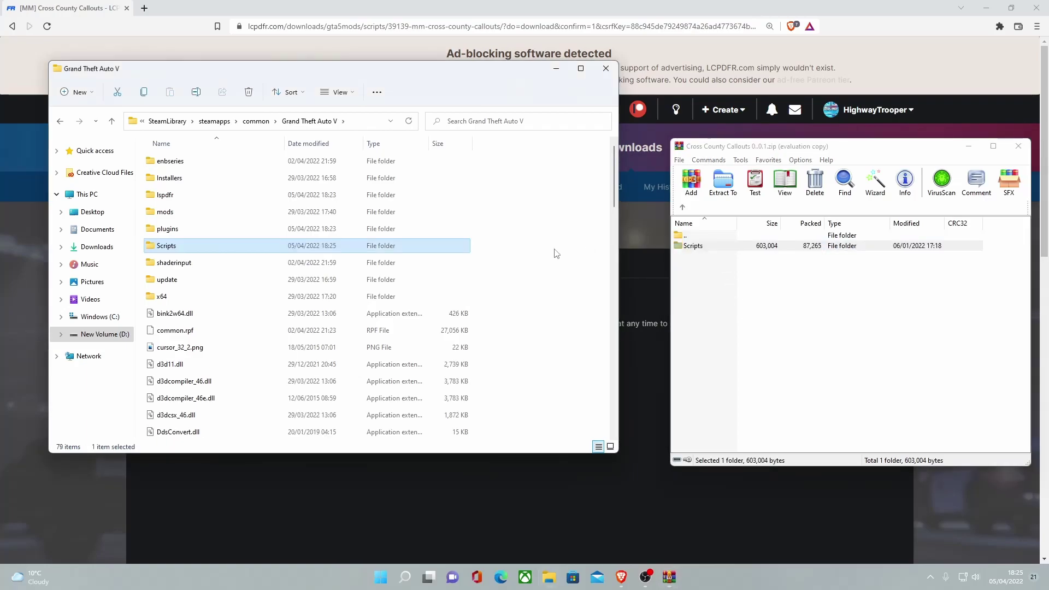
{"action": "left_click_drag", "start_coordinate": [747, 148], "coordinate": [665, 134]}
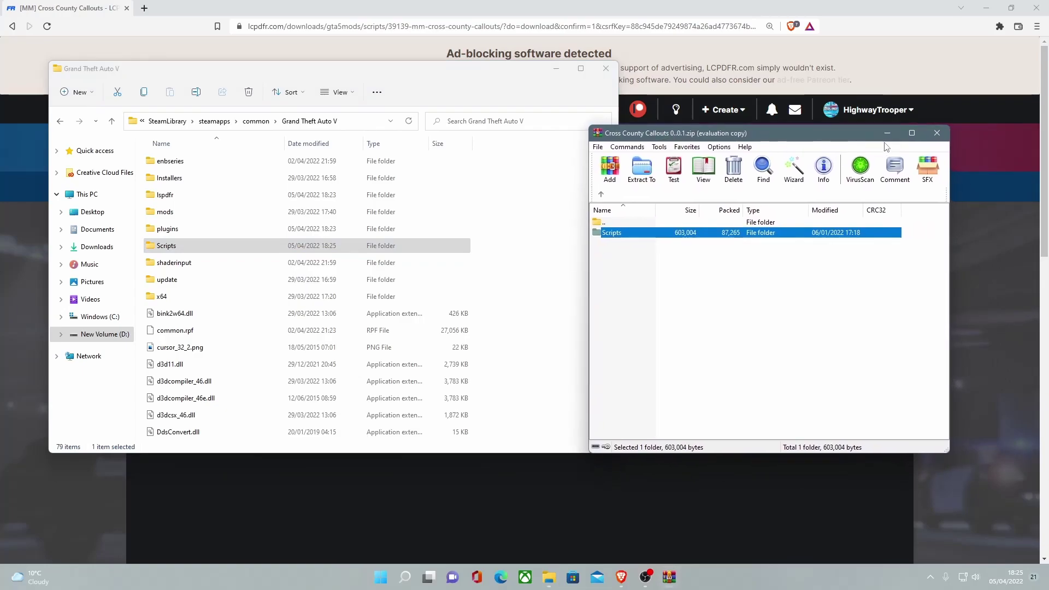
{"action": "left_click", "coordinate": [930, 139]}
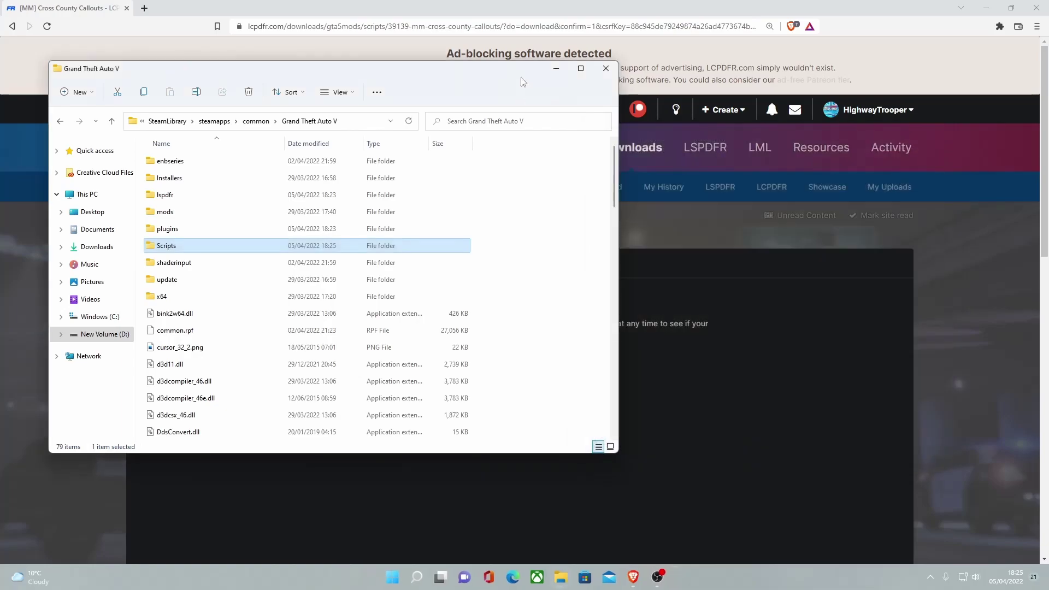
{"action": "left_click", "coordinate": [9, 36]}
Return to the Cross County Callouts mod page and follow its ScriptHookVDotNet releases link
{"action": "left_click", "coordinate": [12, 25]}
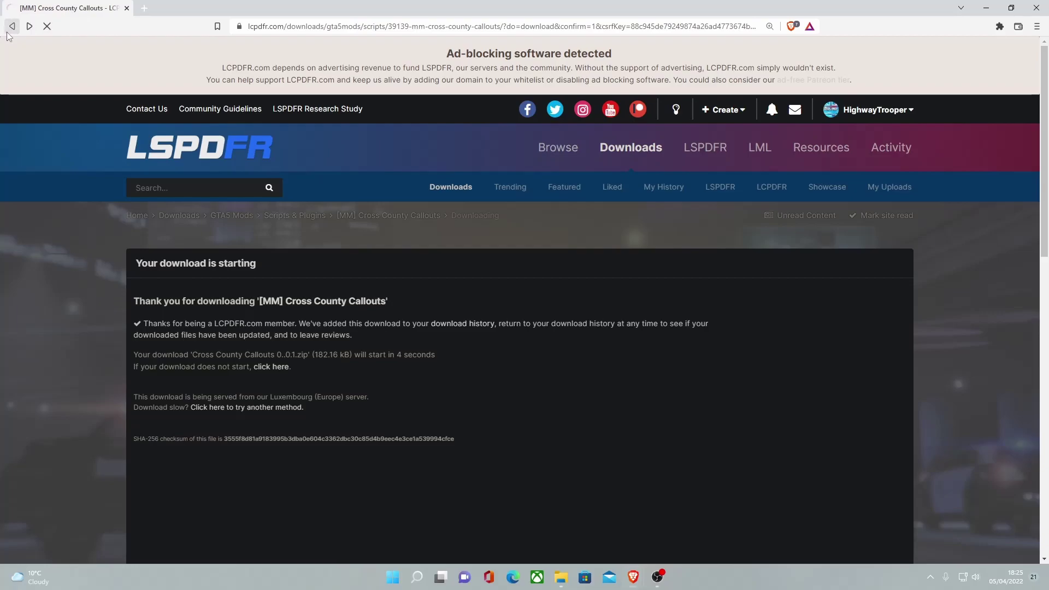
{"action": "scroll", "coordinate": [277, 257], "scroll_direction": "up", "scroll_amount": 5}
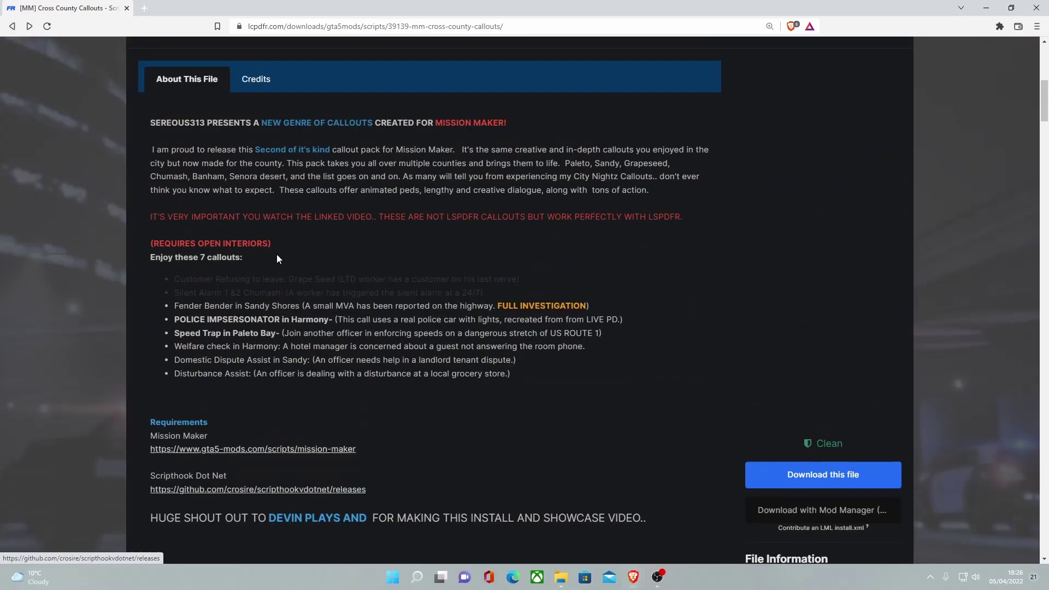
{"action": "scroll", "coordinate": [276, 254], "scroll_direction": "down", "scroll_amount": 2}
{"action": "left_click", "coordinate": [273, 380]}
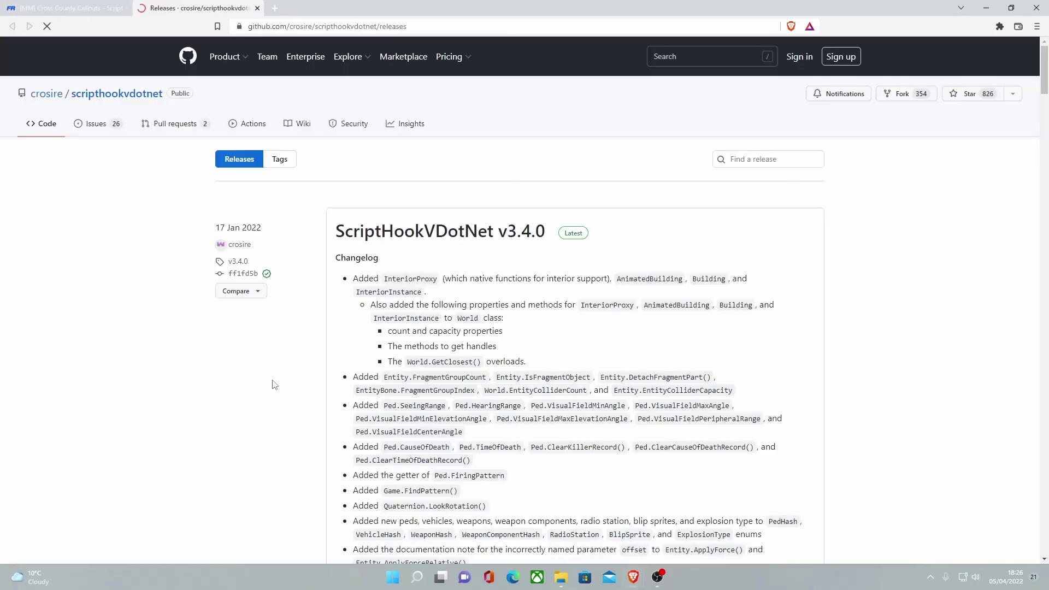
Download ScriptHookVDotNet.zip from the v3.4.0 release and open it in WinRAR
{"action": "scroll", "coordinate": [337, 316], "scroll_direction": "down", "scroll_amount": 10}
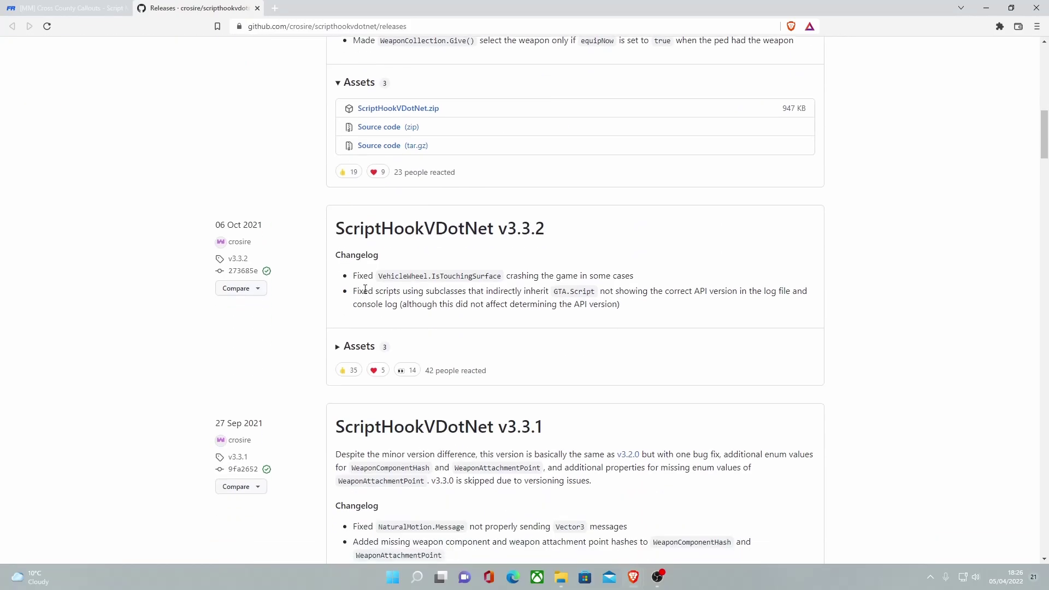
{"action": "left_click", "coordinate": [410, 111]}
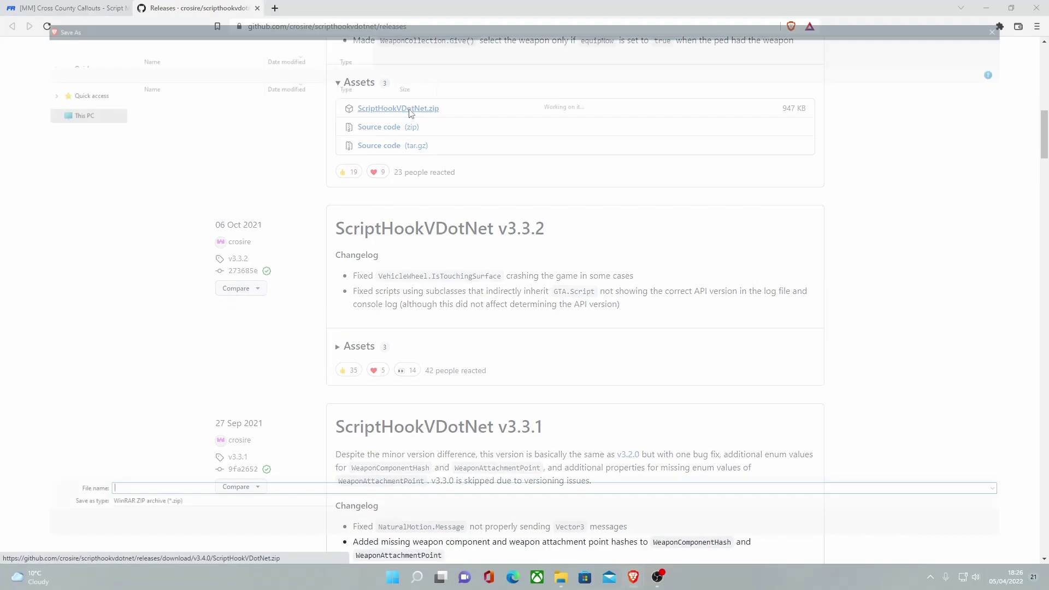
{"action": "left_click", "coordinate": [944, 545]}
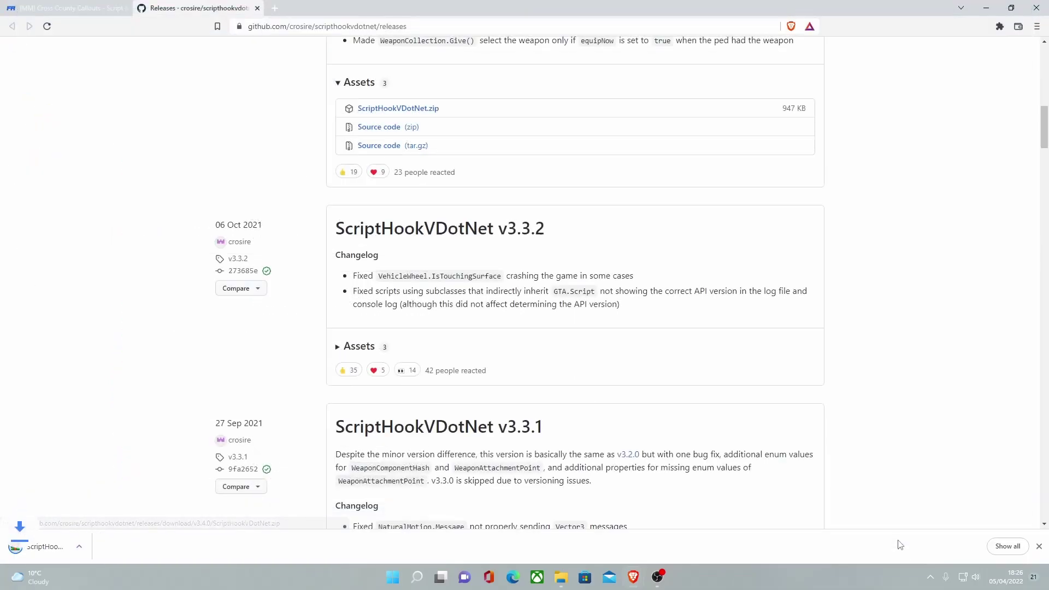
{"action": "left_click", "coordinate": [116, 546]}
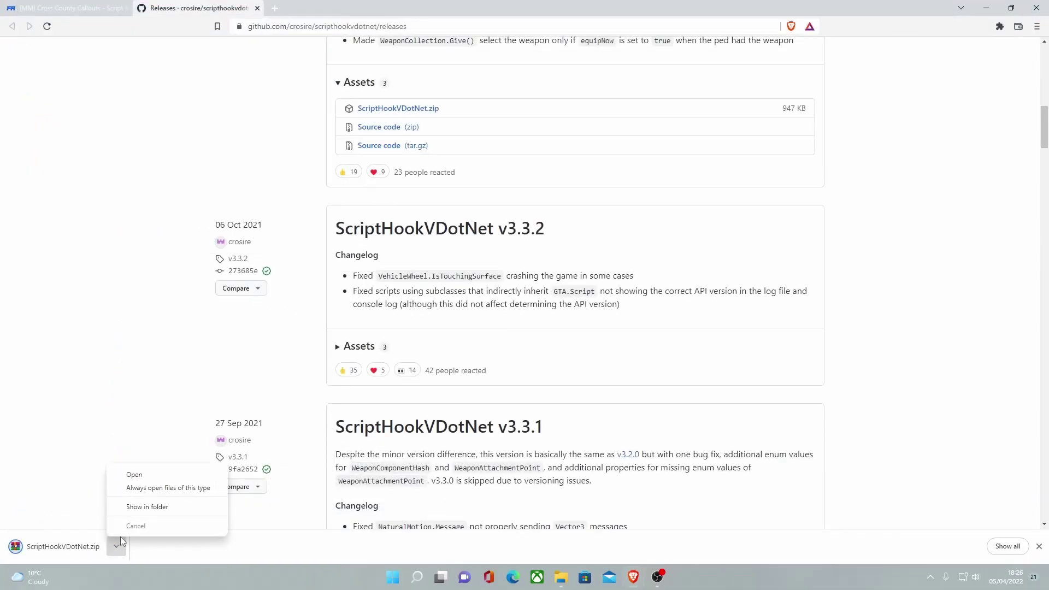
{"action": "left_click", "coordinate": [132, 474]}
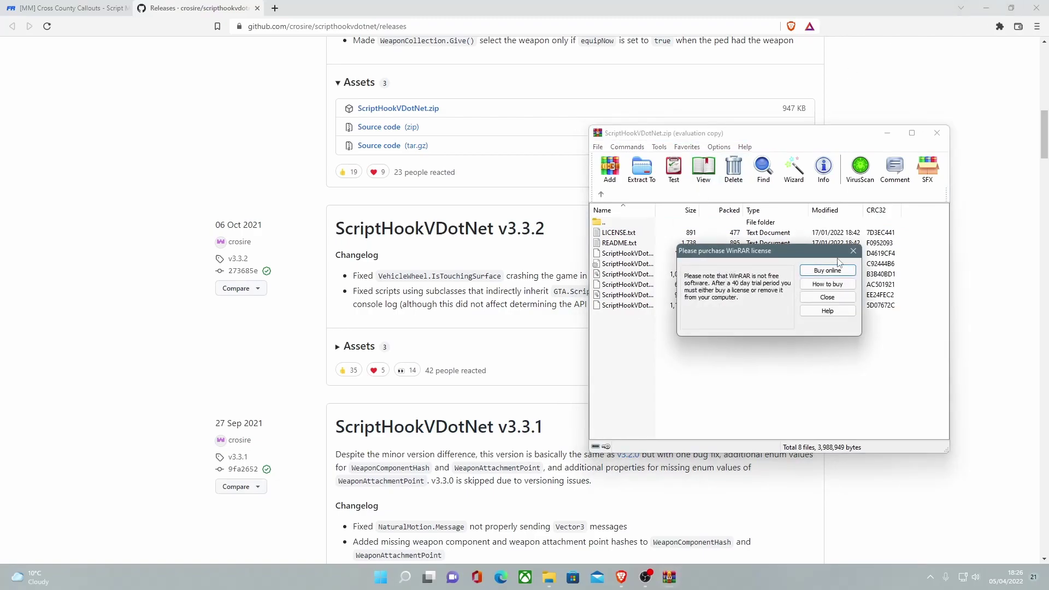
{"action": "key", "text": "Escape"}
Minimize the browser and read README.txt from ScriptHookVDotNet.zip in Notepad
{"action": "left_click", "coordinate": [986, 8]}
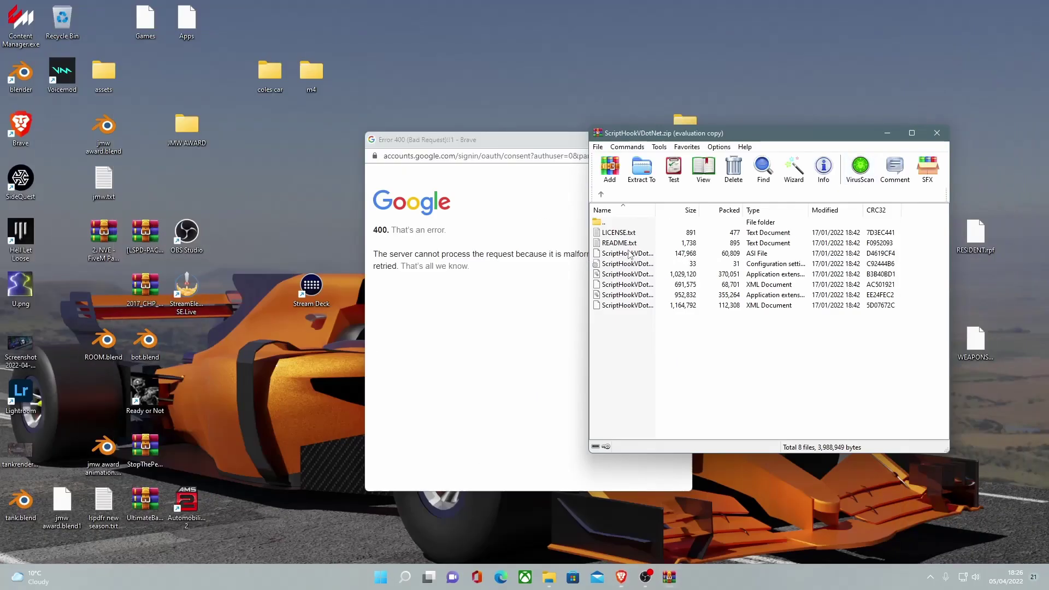
{"action": "double_click", "coordinate": [618, 242]}
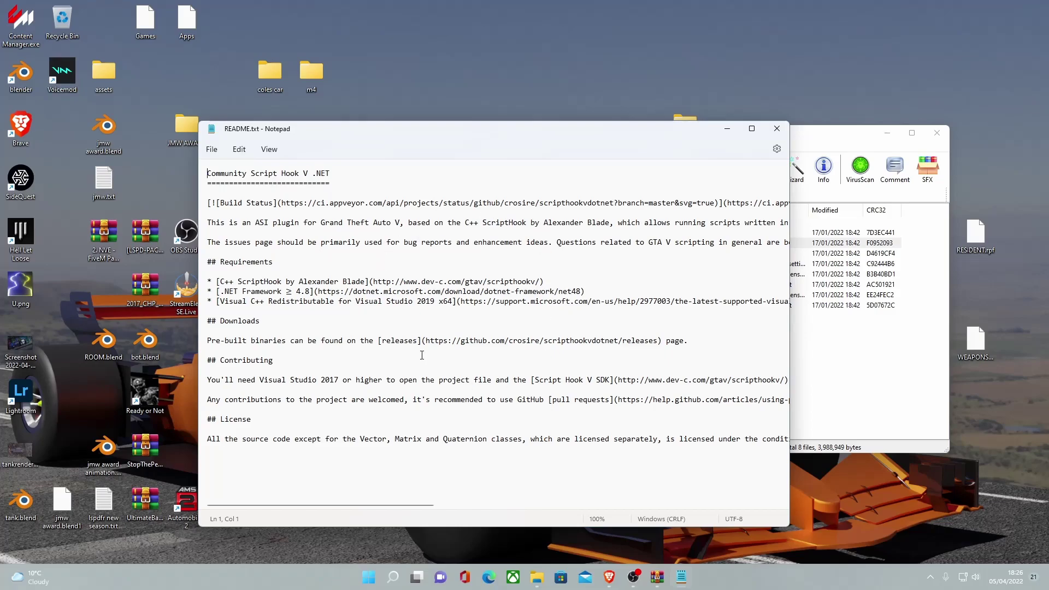
{"action": "left_click_drag", "start_coordinate": [377, 507], "coordinate": [330, 496]}
Close the README and select the ScriptHookVDotNet ASI, config and two DLL files
{"action": "left_click", "coordinate": [776, 128]}
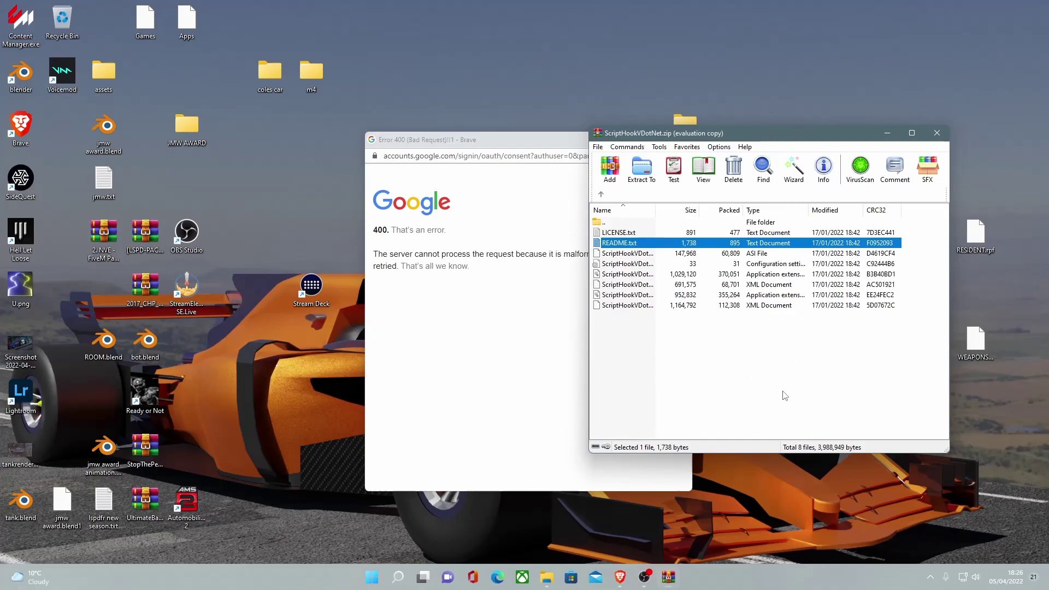
{"action": "left_click", "coordinate": [625, 255]}
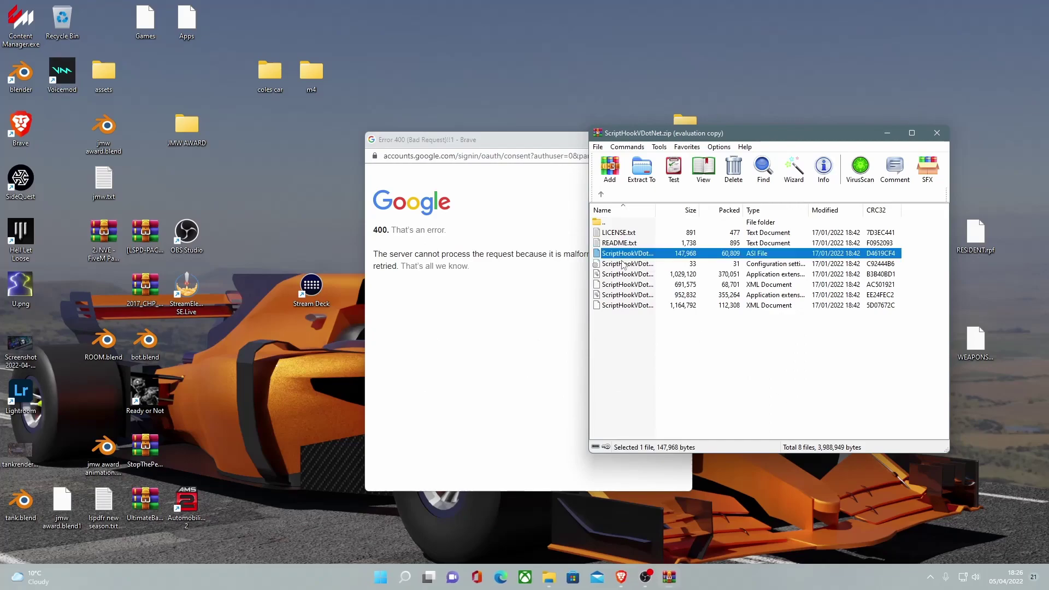
{"action": "left_click", "coordinate": [623, 265], "text": "ctrl"}
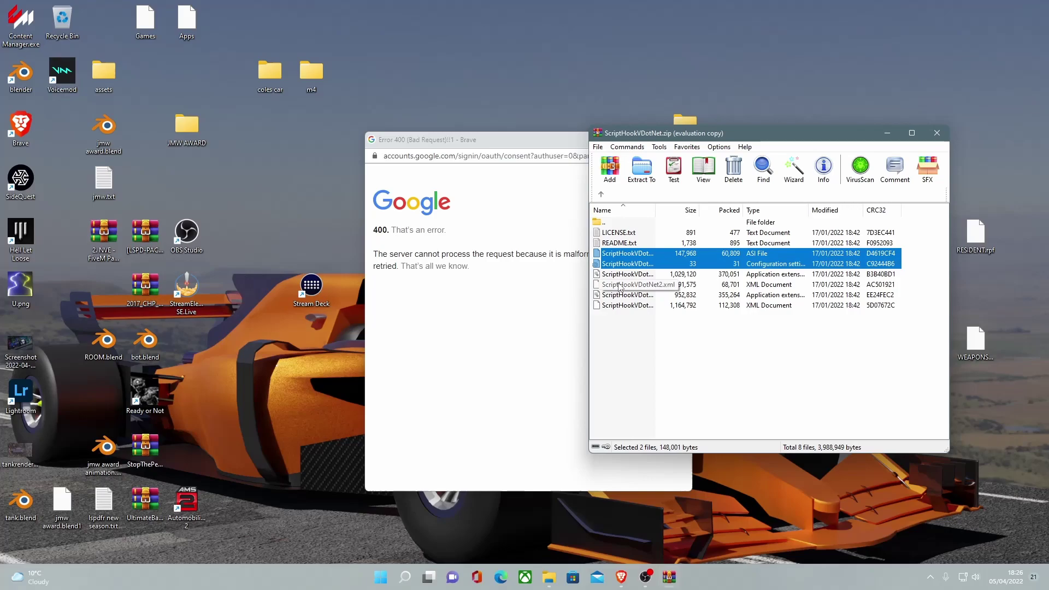
{"action": "left_click", "coordinate": [620, 276], "text": "ctrl"}
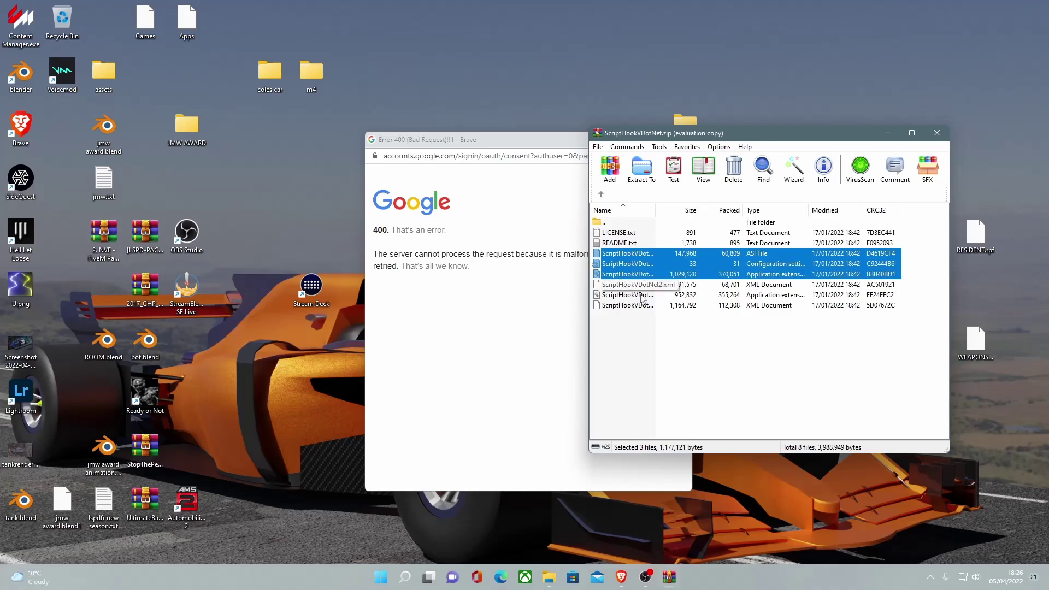
{"action": "left_click", "coordinate": [615, 297], "text": "ctrl"}
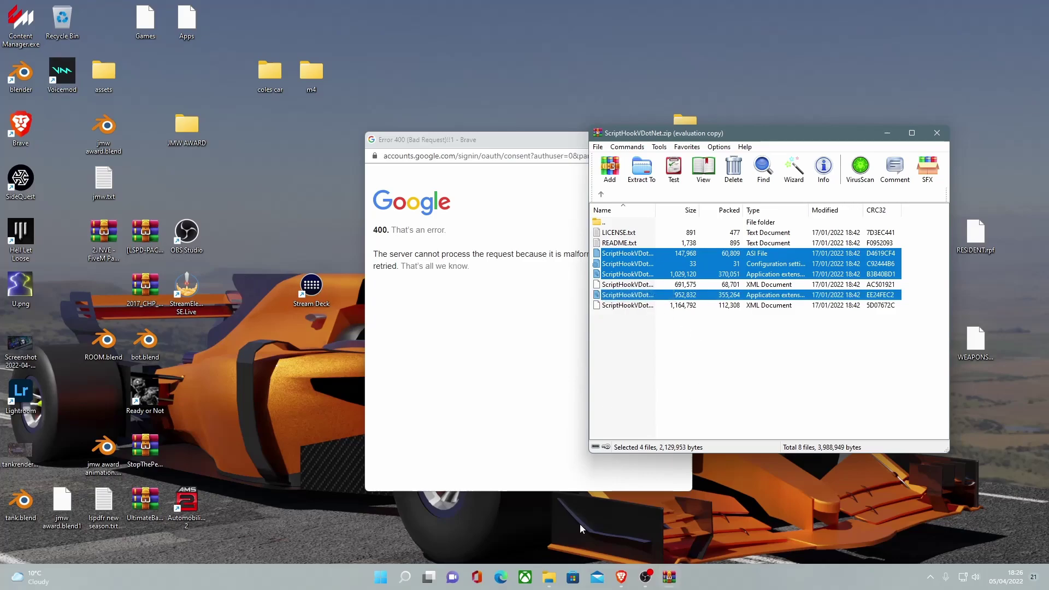
Copy all six ScriptHookVDotNet files into the Grand Theft Auto V folder
{"action": "left_click", "coordinate": [550, 577]}
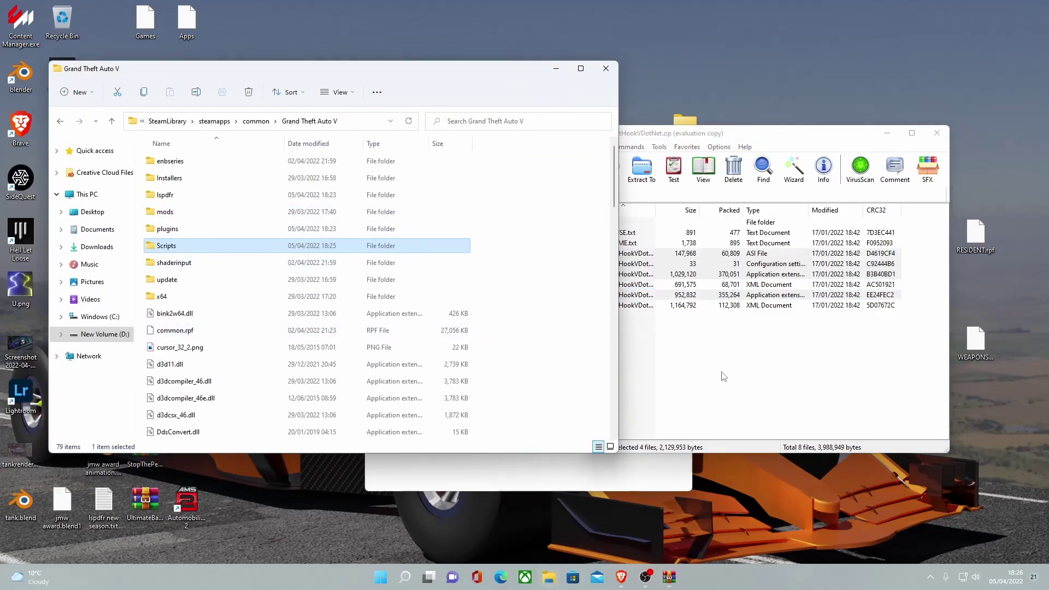
{"action": "left_click_drag", "start_coordinate": [681, 126], "coordinate": [703, 133]}
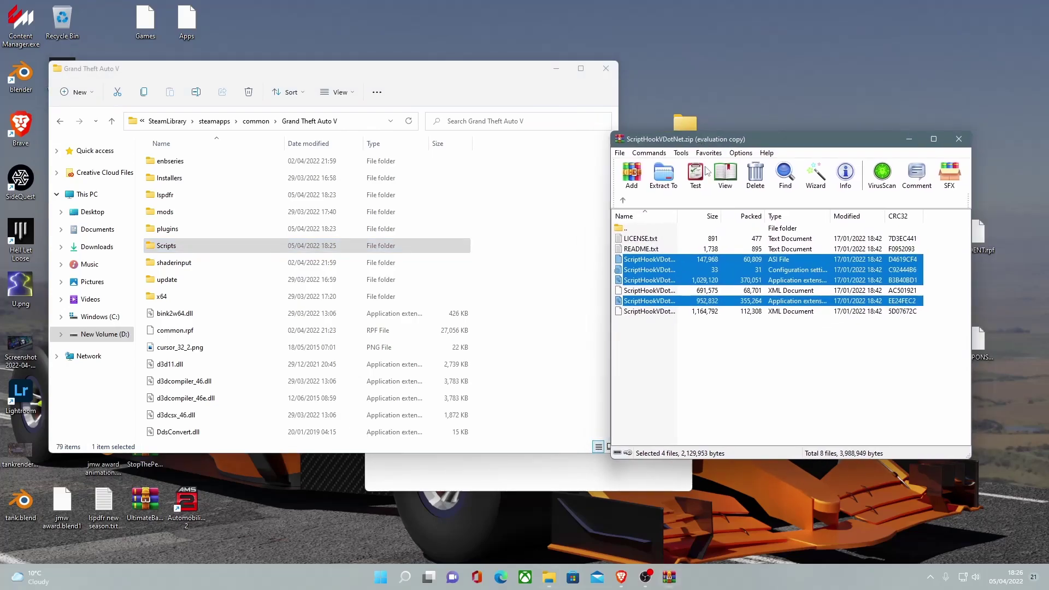
{"action": "left_click_drag", "start_coordinate": [748, 365], "coordinate": [661, 263]}
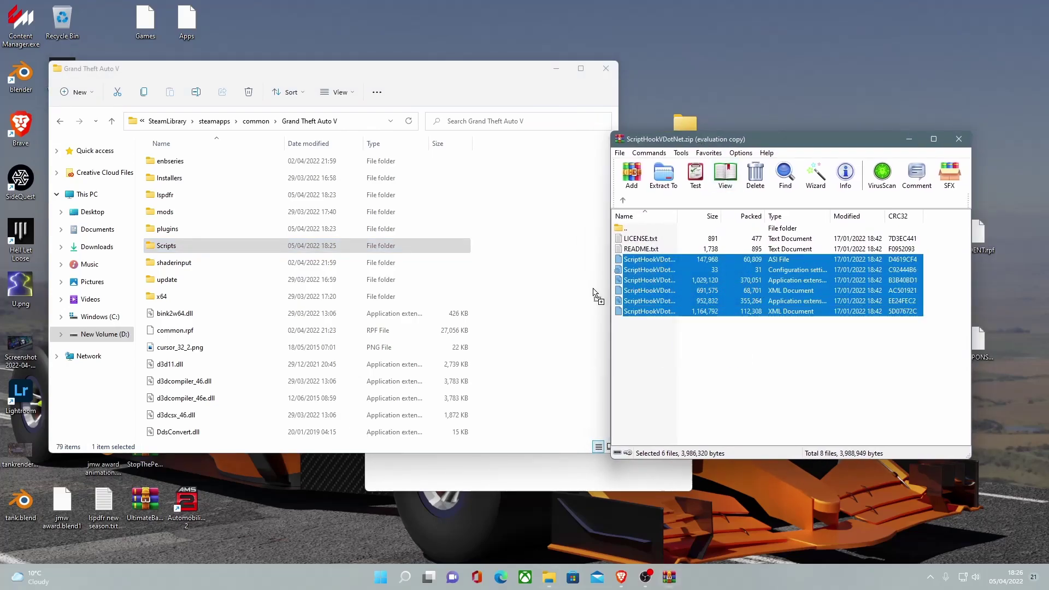
{"action": "left_click", "coordinate": [575, 285]}
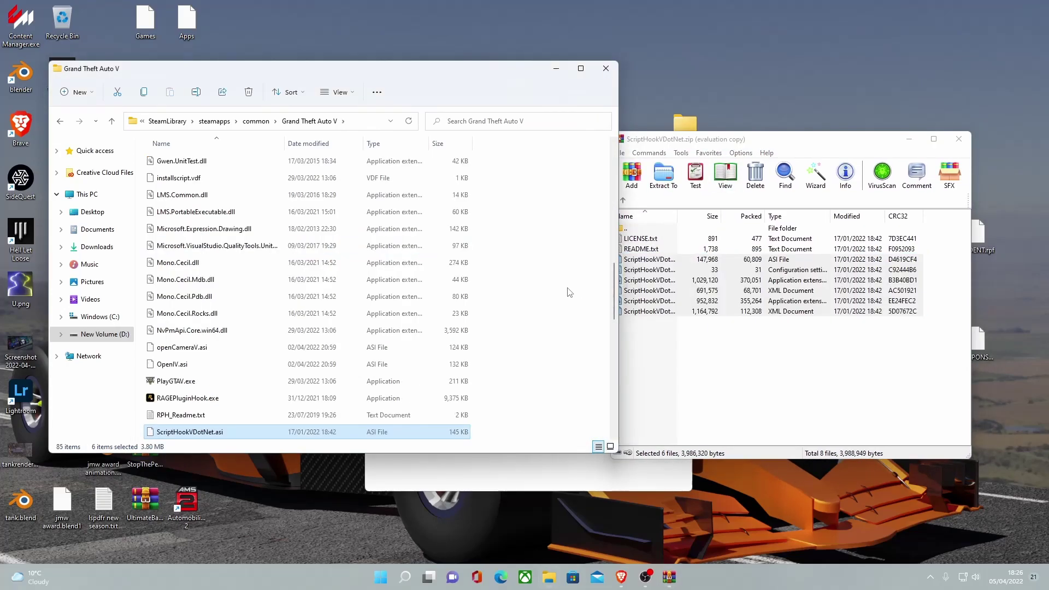
{"action": "scroll", "coordinate": [565, 301], "scroll_direction": "up", "scroll_amount": 10}
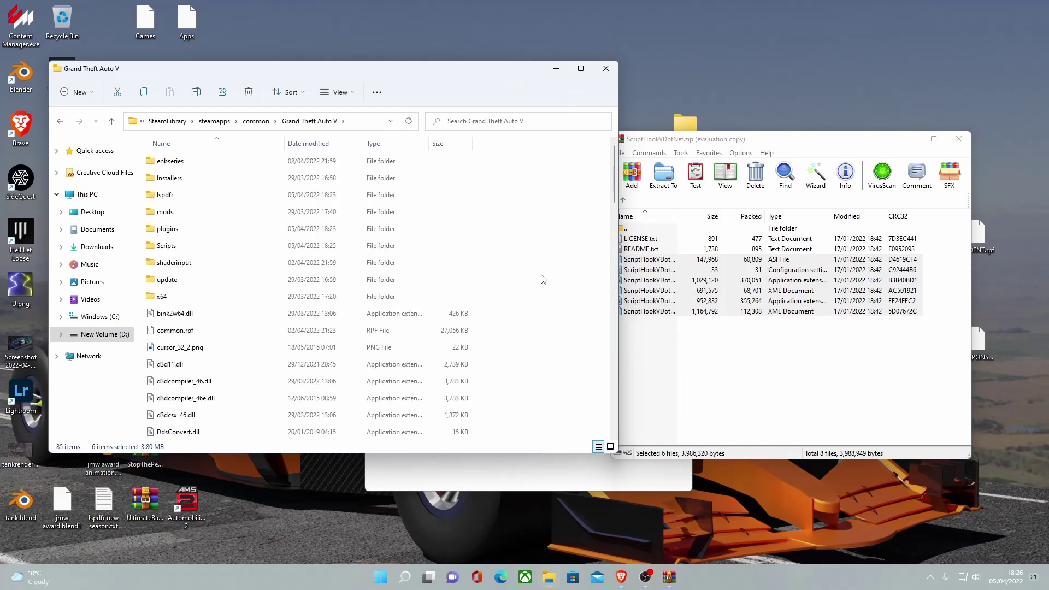
{"action": "left_click", "coordinate": [798, 374]}
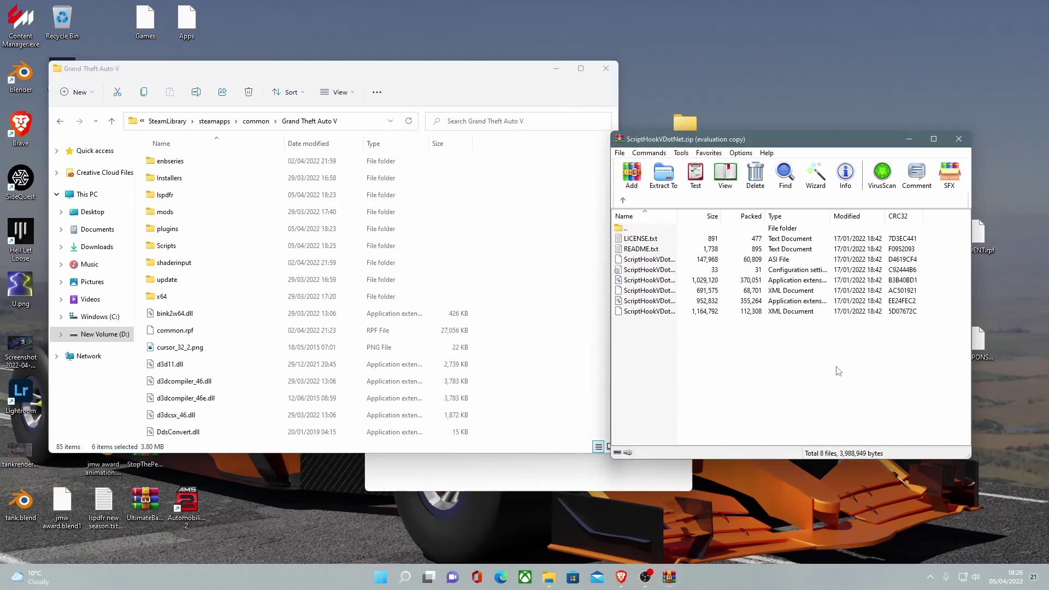
Close the ScriptHookVDotNet archive and open the Mission Maker requirement link from the Callouts page
{"action": "left_click", "coordinate": [958, 139]}
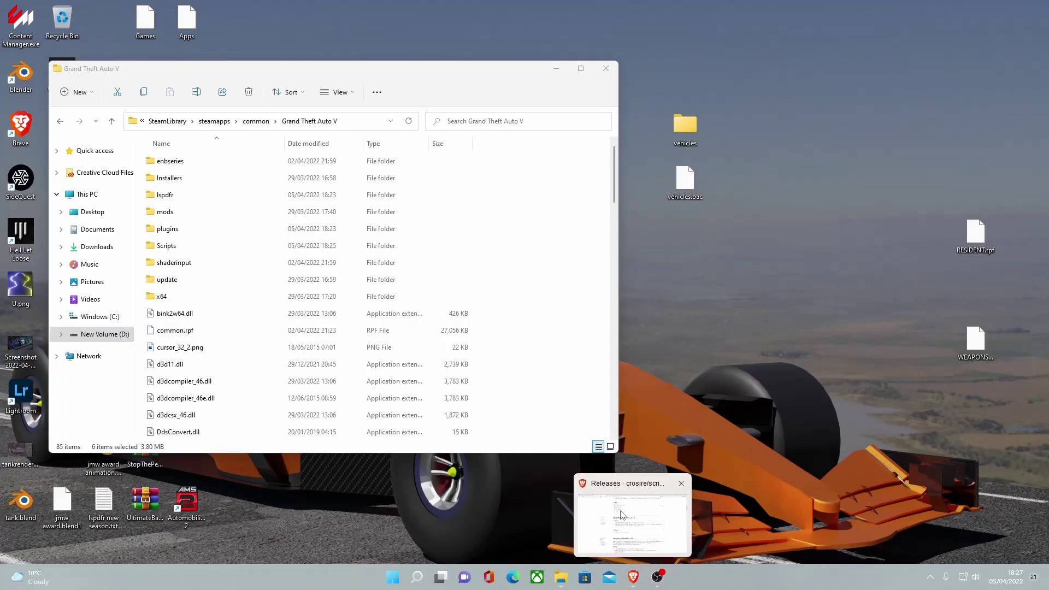
{"action": "left_click", "coordinate": [622, 516]}
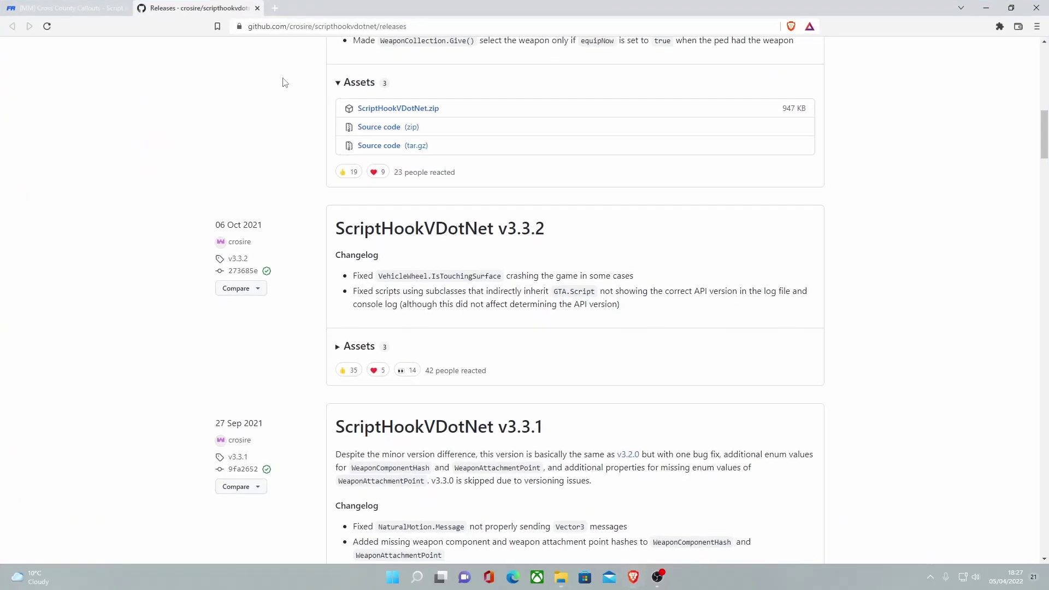
{"action": "left_click", "coordinate": [61, 7]}
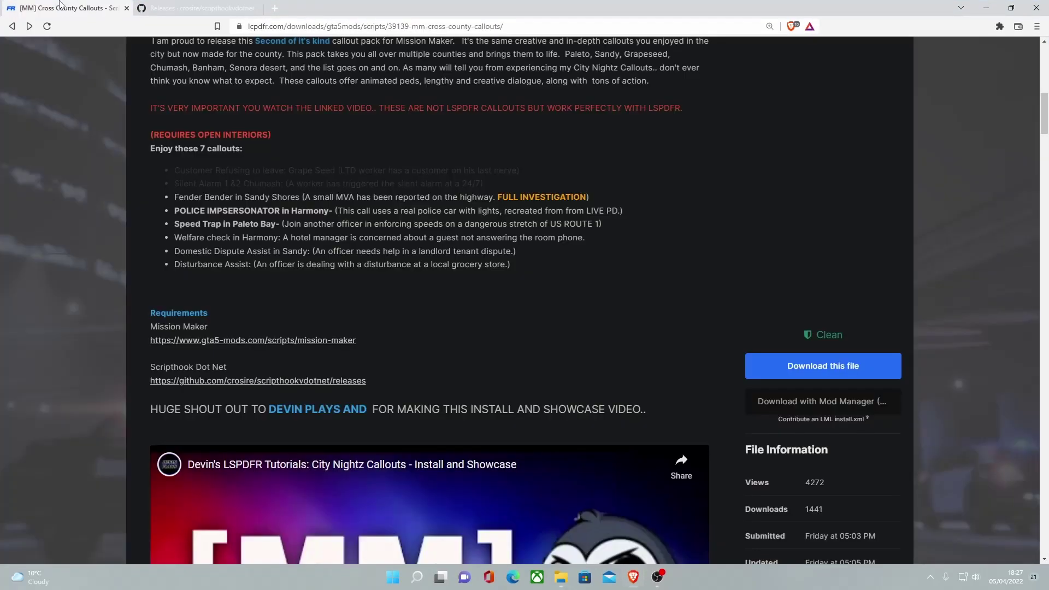
{"action": "left_click", "coordinate": [224, 341]}
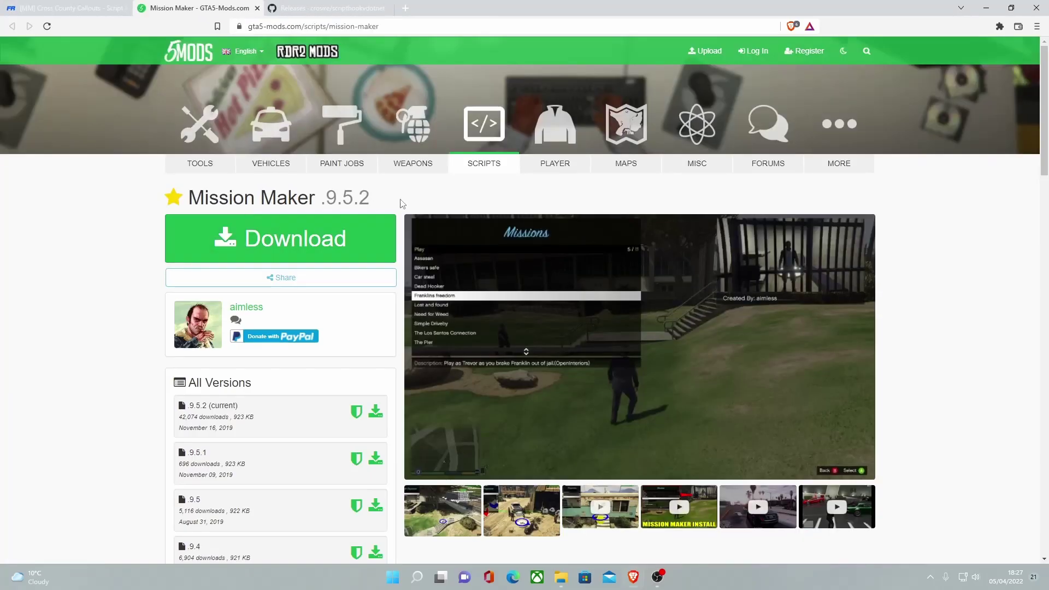
Download the Mission Maker 9.5.2 zip from GTA5-Mods.com into Downloads
{"action": "left_click", "coordinate": [306, 236]}
{"action": "left_click", "coordinate": [545, 282]}
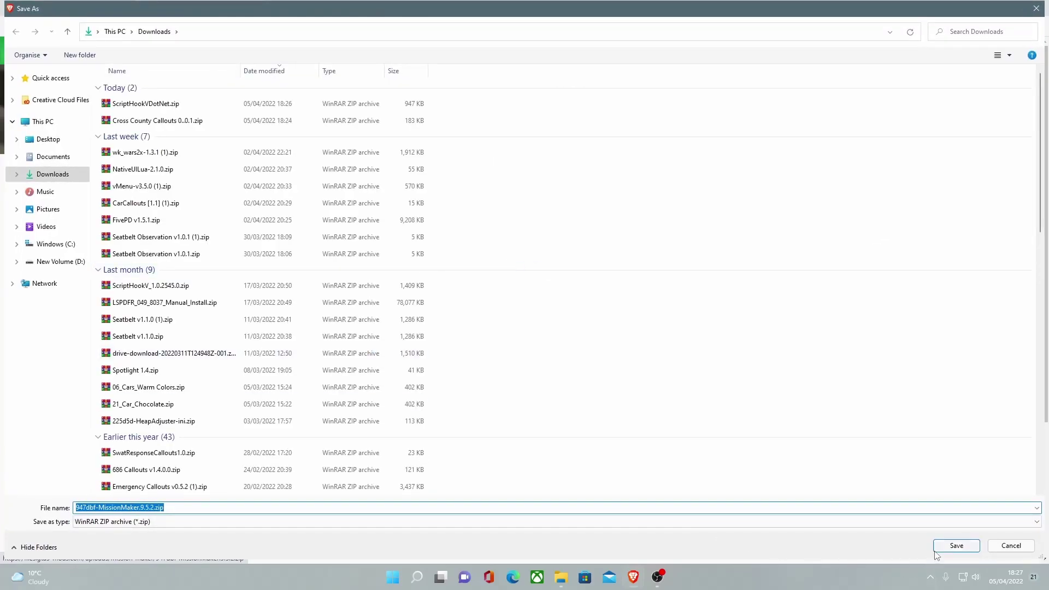
{"action": "left_click", "coordinate": [936, 549]}
{"action": "left_click", "coordinate": [116, 546]}
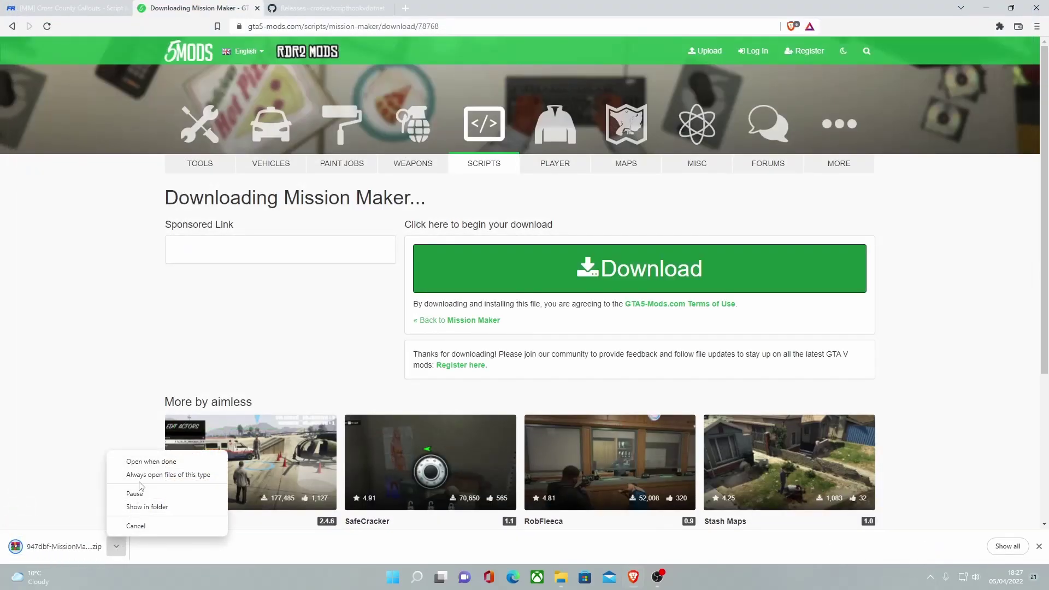
Open the Mission Maker zip, copy its MissionMaker folder and two DLLs into Grand Theft Auto V, then close WinRAR
{"action": "left_click", "coordinate": [147, 461]}
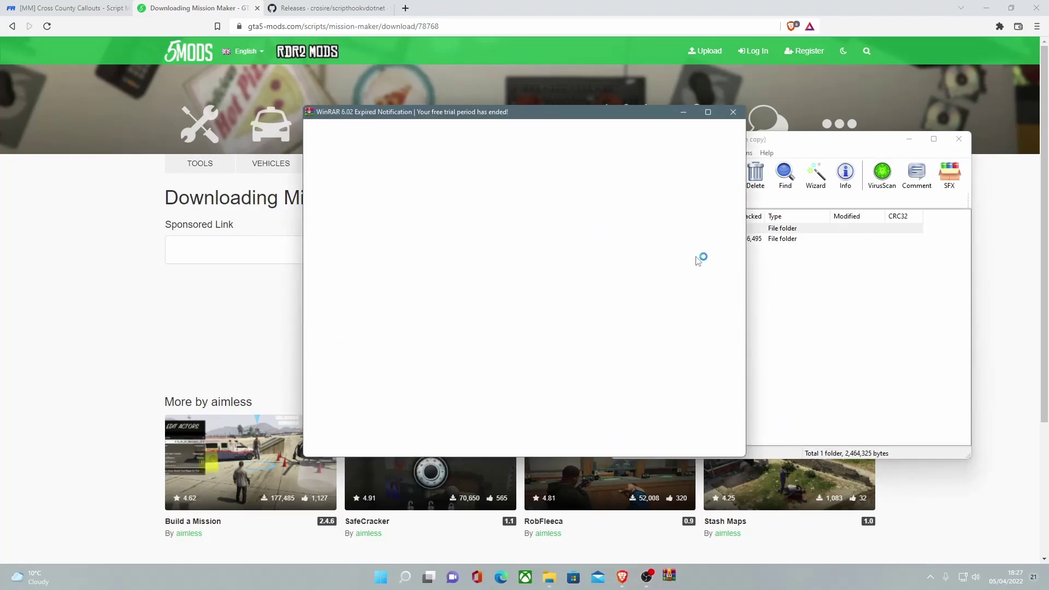
{"action": "left_click", "coordinate": [733, 112]}
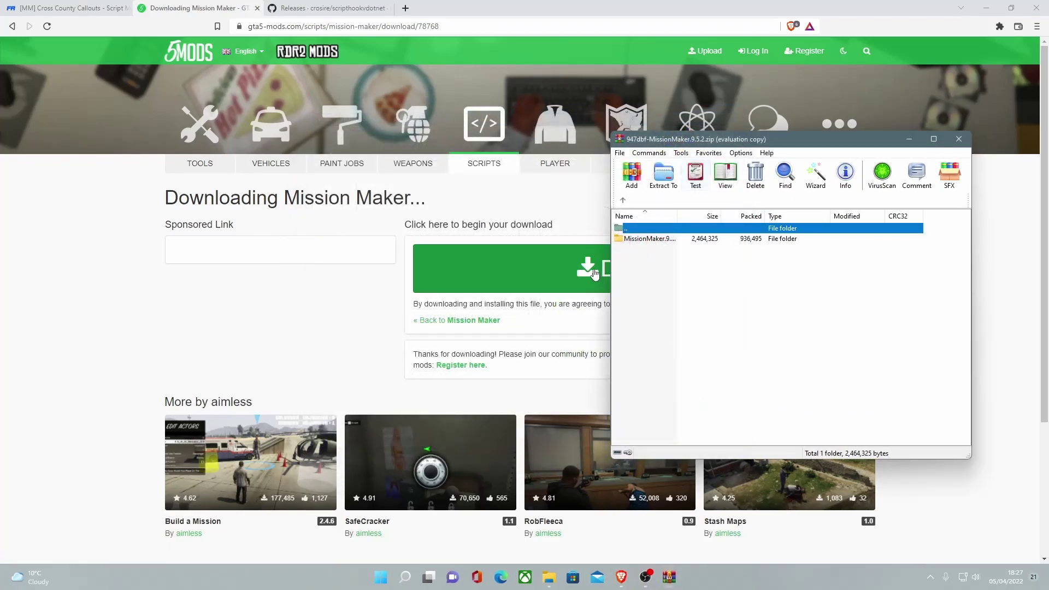
{"action": "double_click", "coordinate": [646, 239]}
{"action": "left_click", "coordinate": [680, 327]}
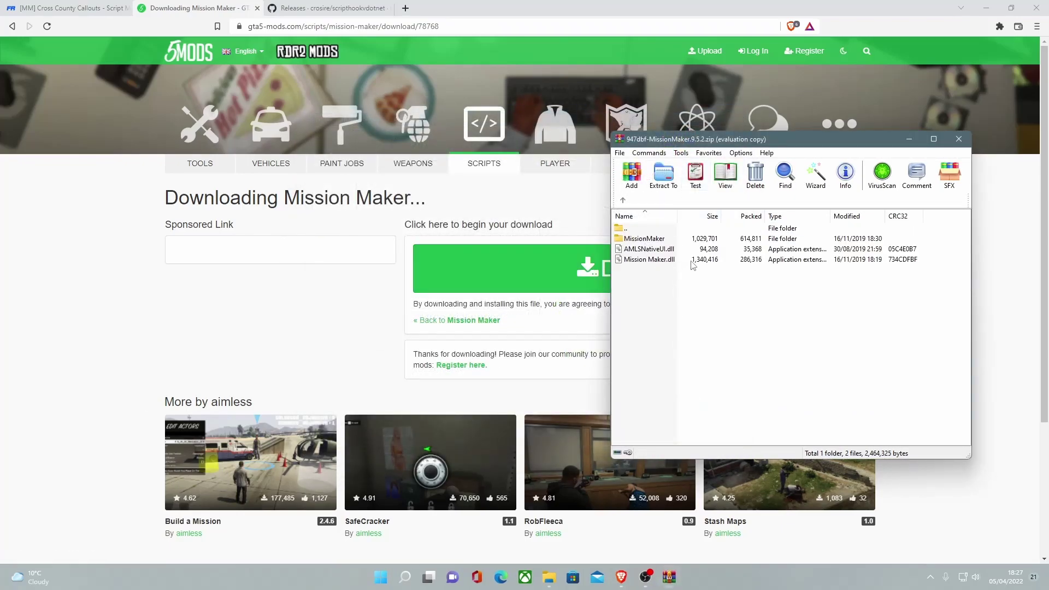
{"action": "left_click", "coordinate": [986, 8]}
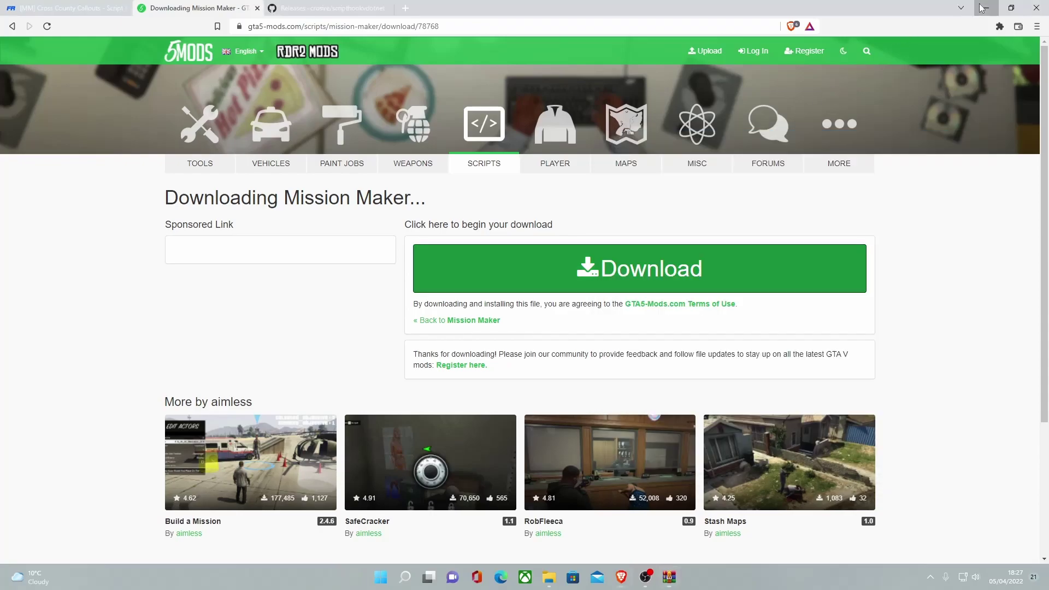
{"action": "left_click_drag", "start_coordinate": [711, 342], "coordinate": [542, 245]}
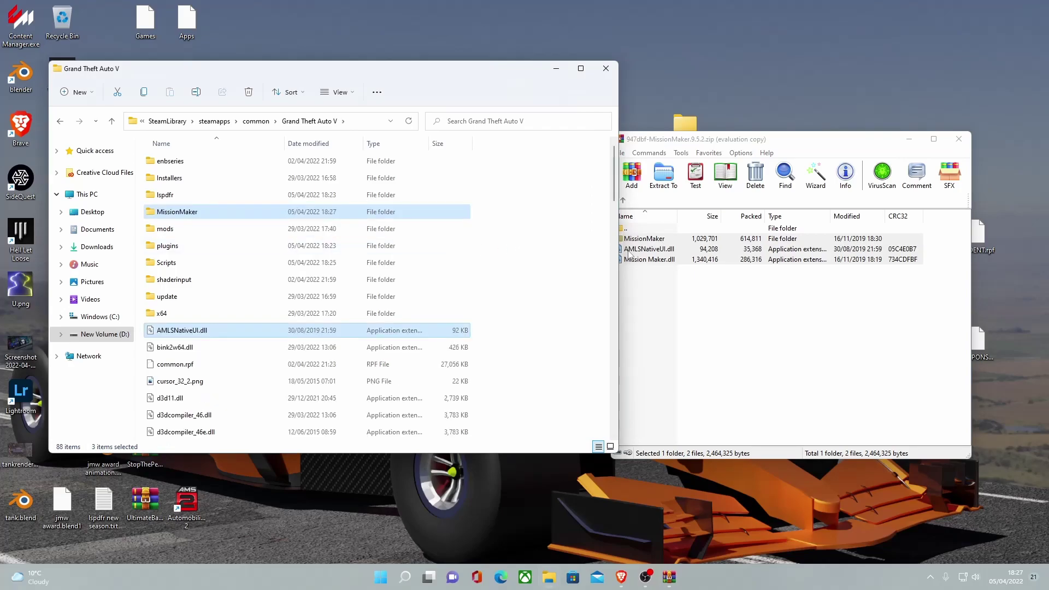
{"action": "left_click", "coordinate": [573, 281]}
{"action": "left_click", "coordinate": [959, 138]}
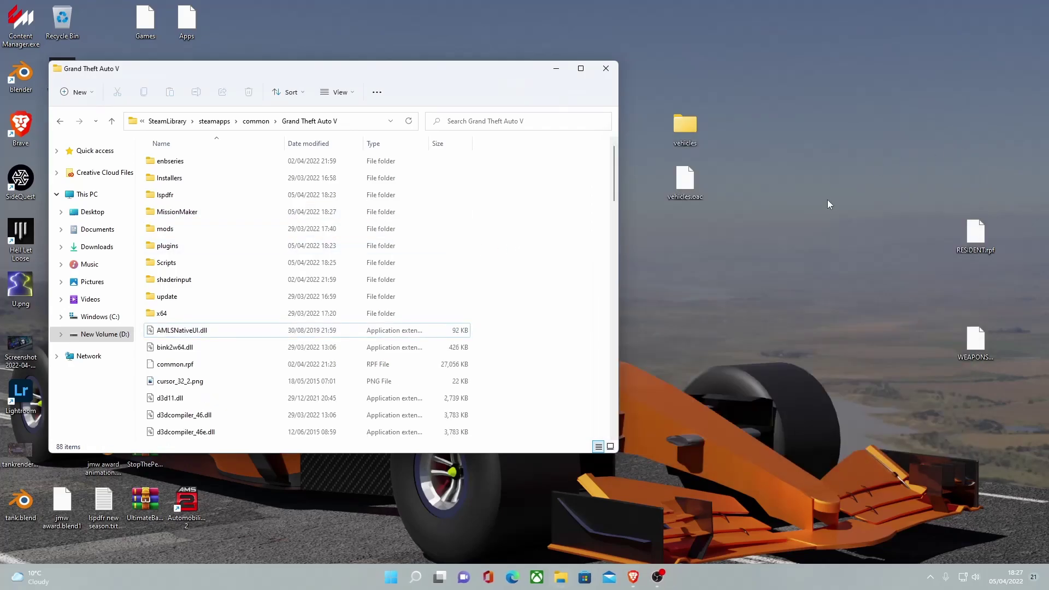
Go back to the Mission Maker page and scroll down to its Description
{"action": "left_click", "coordinate": [633, 577]}
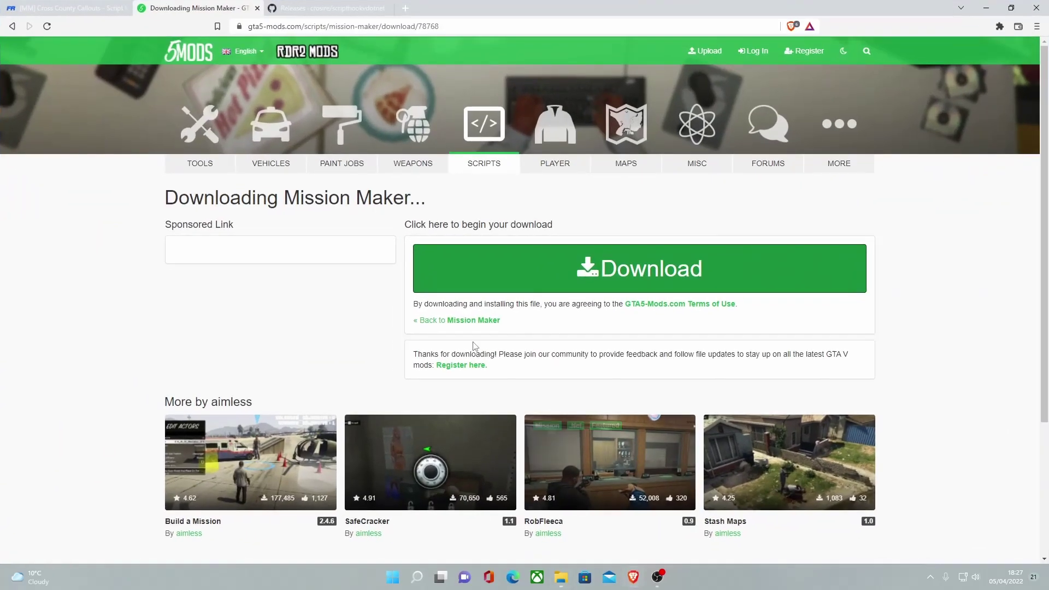
{"action": "scroll", "coordinate": [525, 300], "scroll_direction": "down", "scroll_amount": 3}
{"action": "left_click", "coordinate": [12, 25]}
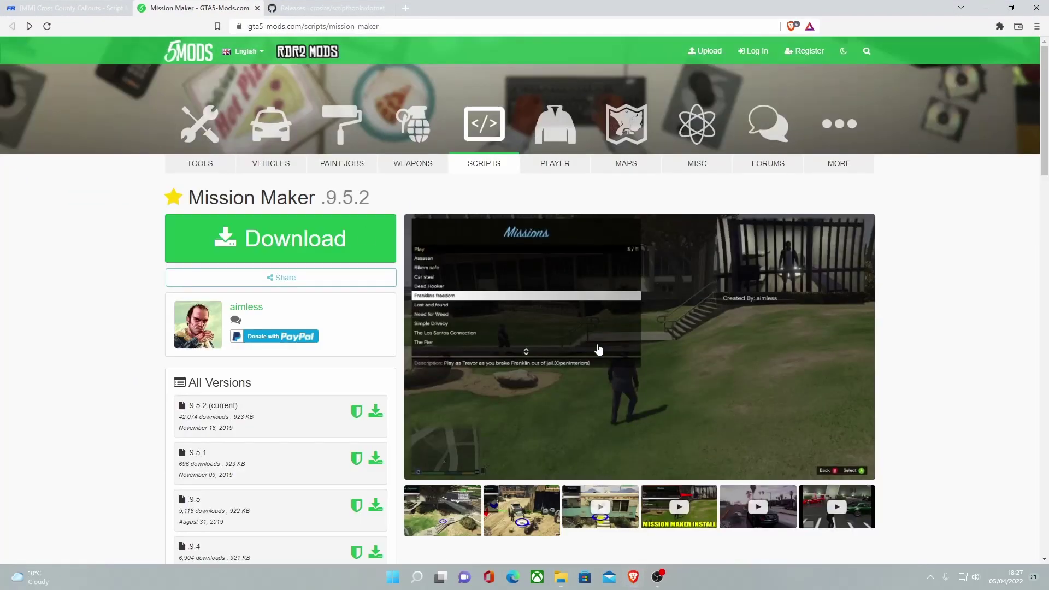
{"action": "scroll", "coordinate": [599, 349], "scroll_direction": "down", "scroll_amount": 3}
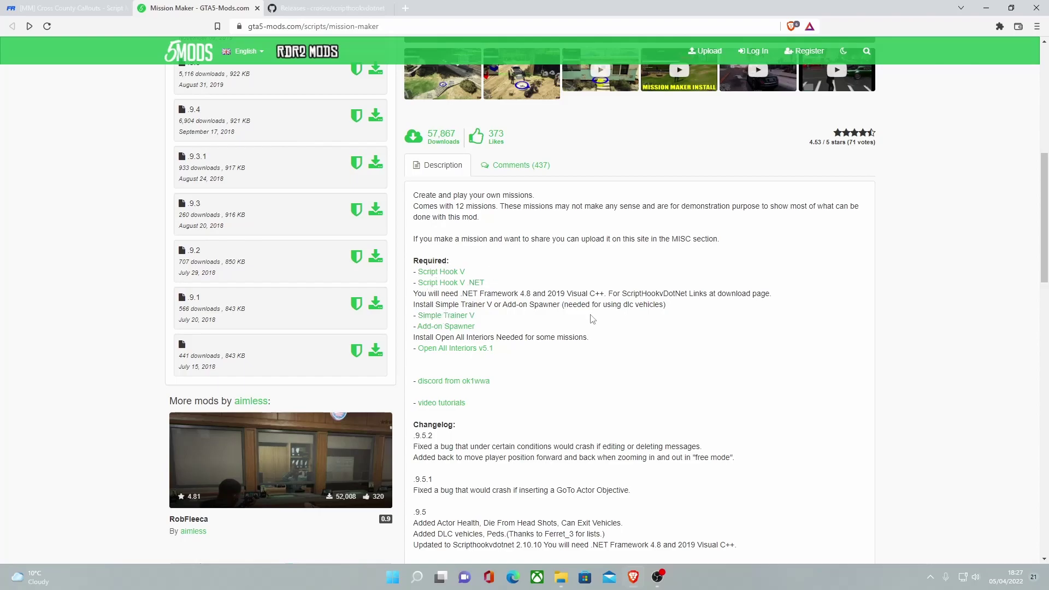
Highlight the requirement lines from Simple Trainer V to Open All Interiors v5.1
{"action": "left_click_drag", "start_coordinate": [566, 348], "coordinate": [569, 339]}
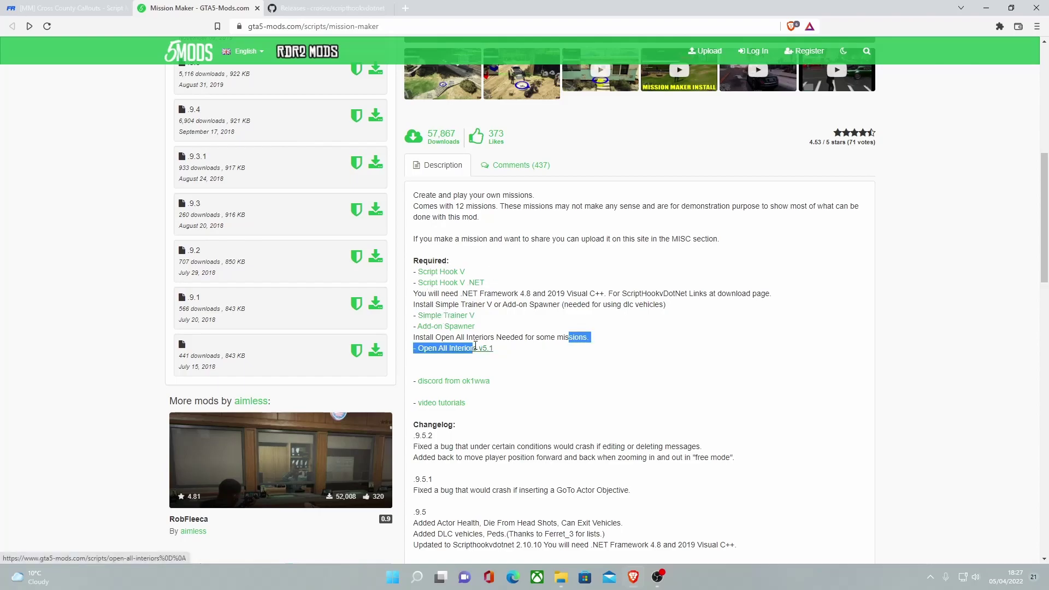
{"action": "left_click", "coordinate": [576, 349]}
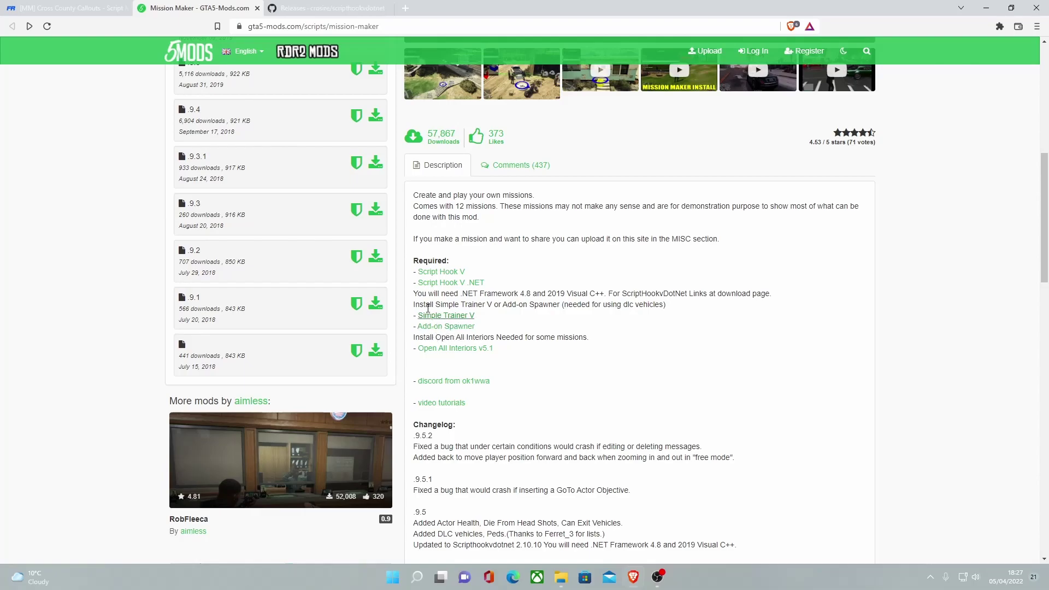
{"action": "left_click_drag", "start_coordinate": [546, 373], "coordinate": [416, 316]}
{"action": "left_click", "coordinate": [555, 352]}
{"action": "left_click_drag", "start_coordinate": [496, 350], "coordinate": [417, 317]}
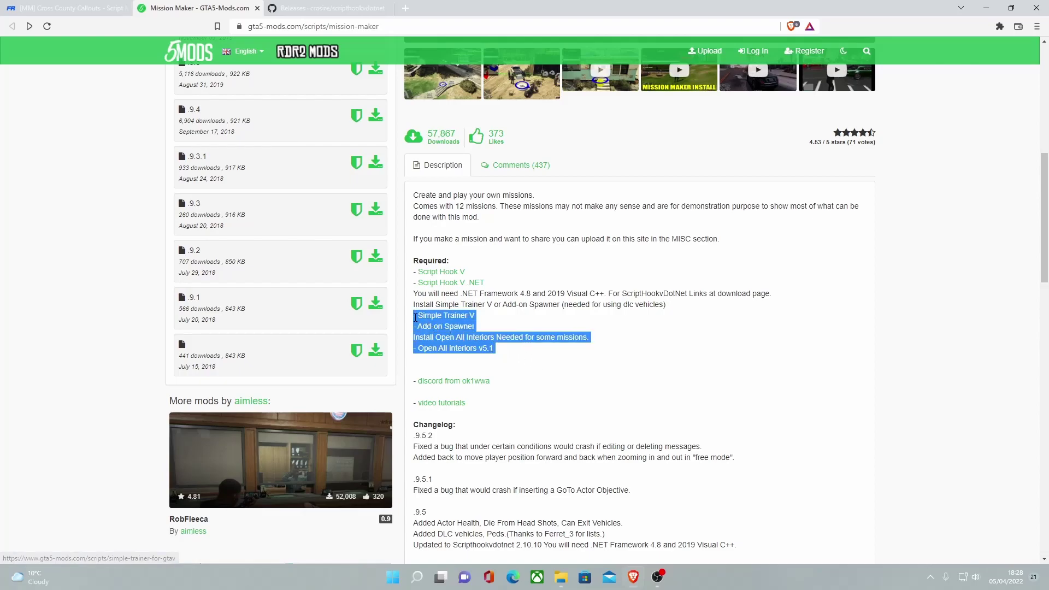
{"action": "left_click", "coordinate": [544, 341]}
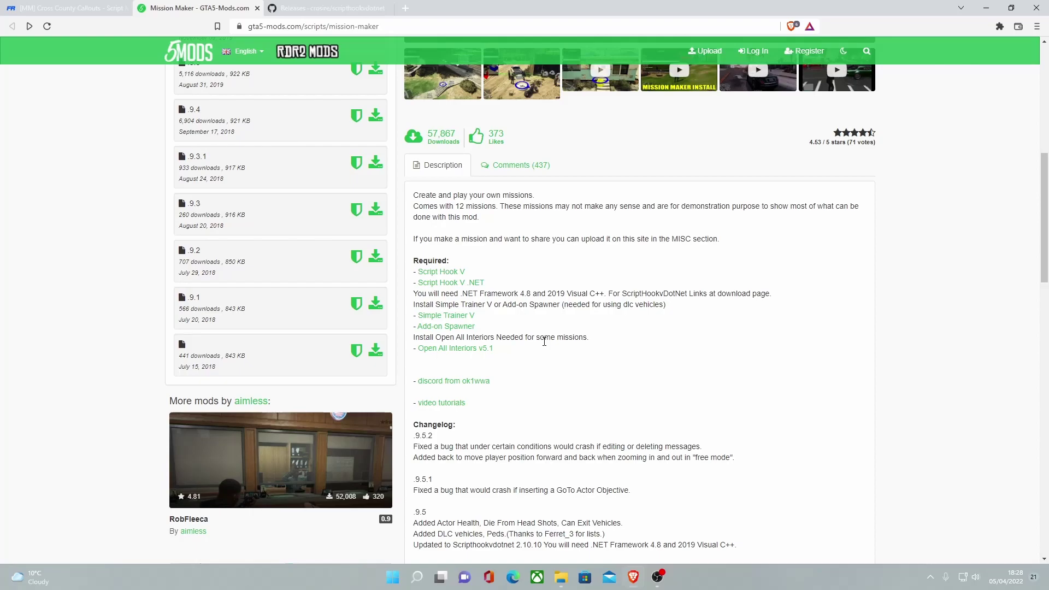
{"action": "scroll", "coordinate": [545, 341], "scroll_direction": "down", "scroll_amount": 2}
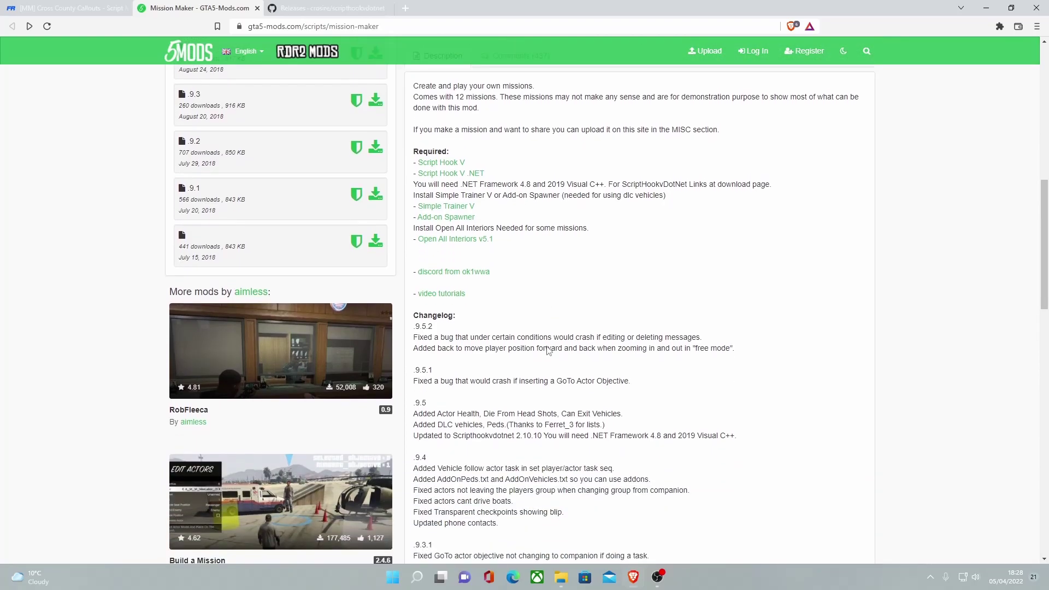
{"action": "scroll", "coordinate": [538, 346], "scroll_direction": "down", "scroll_amount": 2}
{"action": "scroll", "coordinate": [571, 354], "scroll_direction": "up", "scroll_amount": 4}
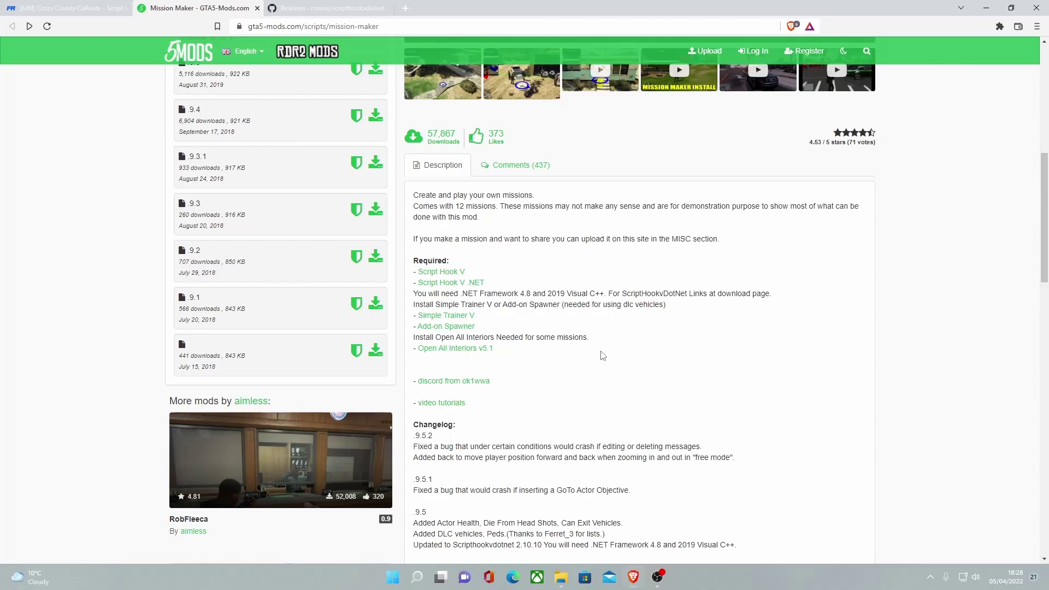
Switch to the [MM] Cross County Callouts tab and close the Mission Maker and GitHub Releases tabs
{"action": "left_click", "coordinate": [95, 8]}
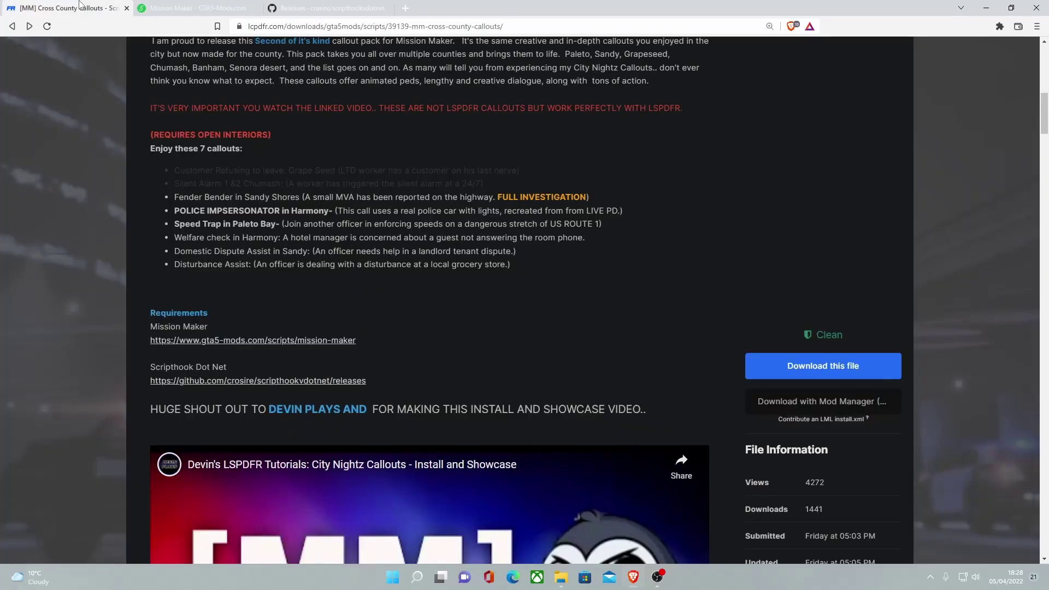
{"action": "left_click", "coordinate": [257, 8]}
{"action": "left_click", "coordinate": [257, 8]}
{"action": "scroll", "coordinate": [441, 325], "scroll_direction": "up", "scroll_amount": 5}
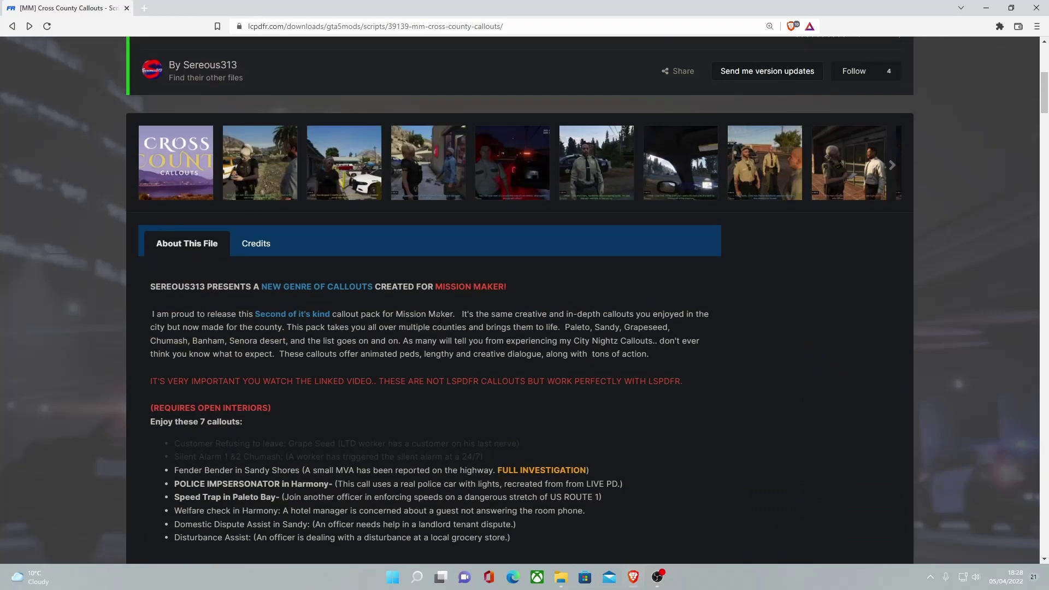